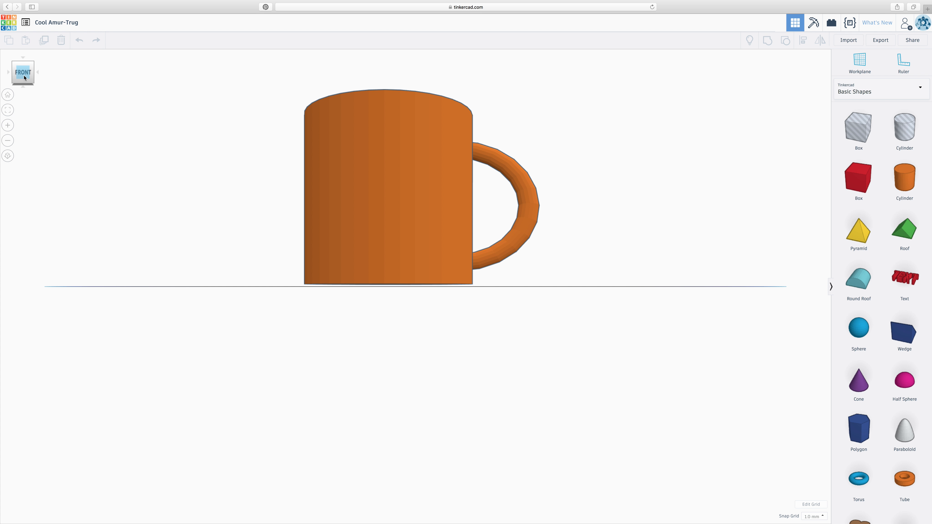
- Examine the finished orange mug from several sides and at different zoom levels, ending in orthographic projection
left_click_drag(24, 78, 47, 77)
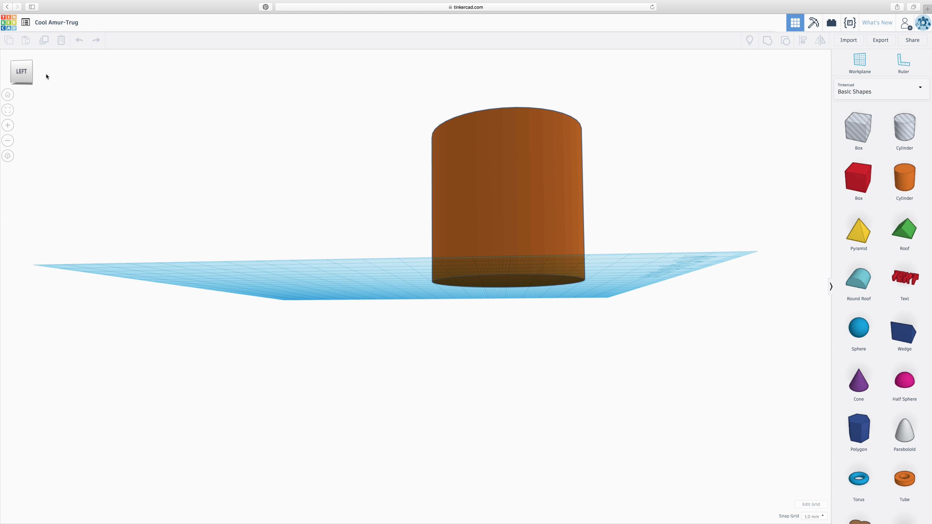
left_click(21, 75)
left_click(23, 69)
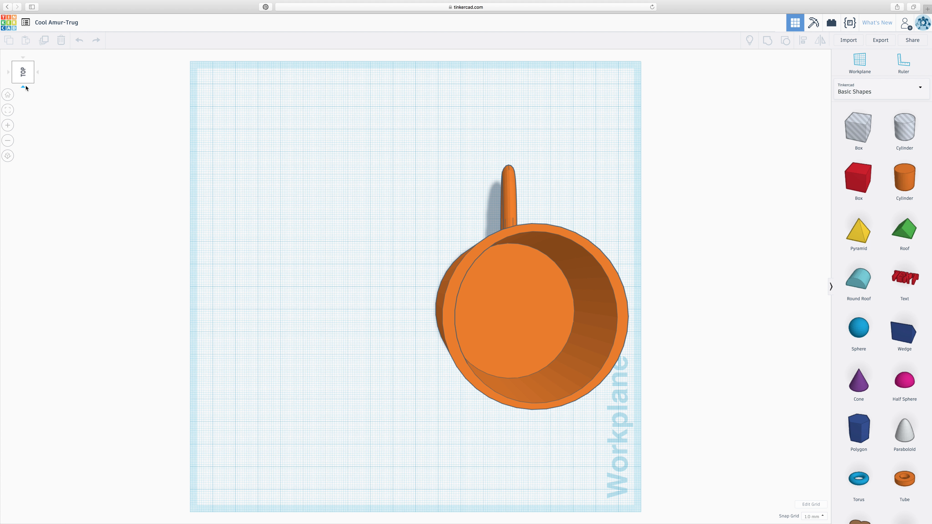
left_click_drag(30, 81, 9, 77)
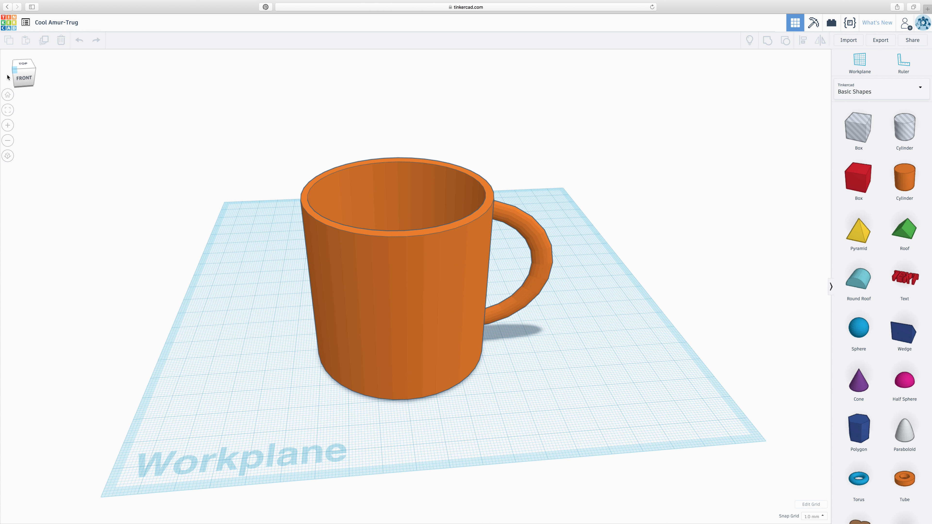
left_click(7, 95)
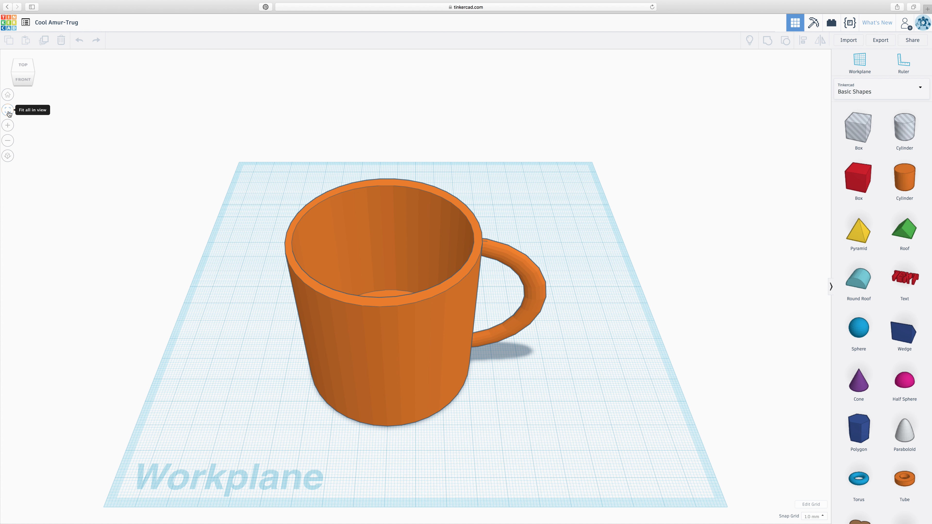
left_click(9, 113)
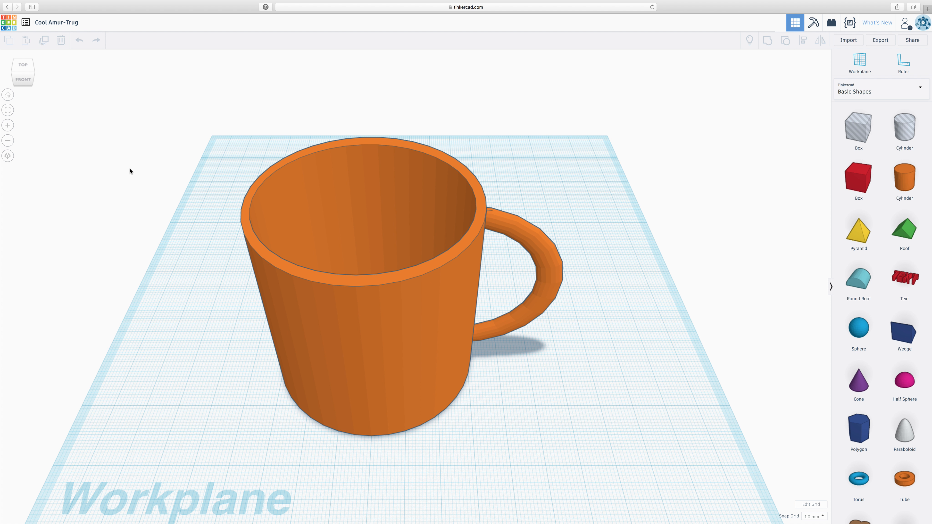
left_click(7, 125)
left_click(8, 141)
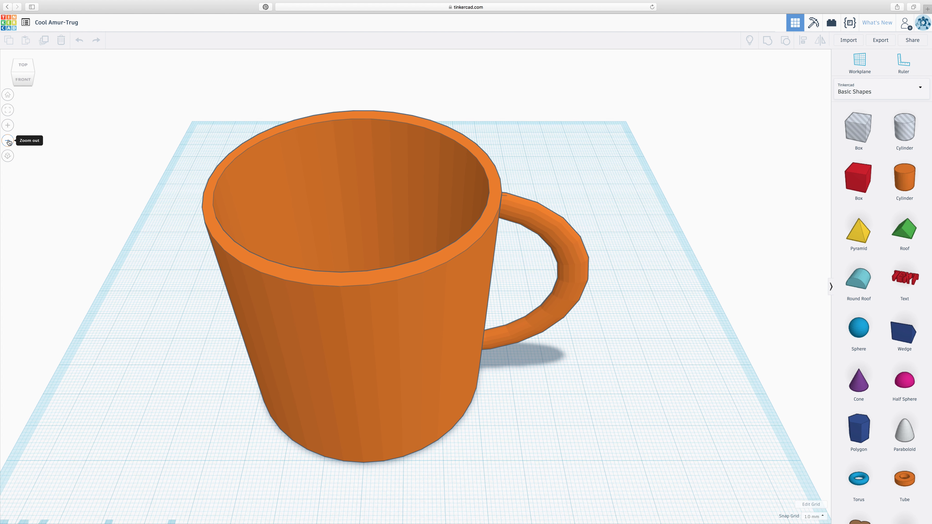
left_click(8, 141)
left_click(9, 129)
left_click(10, 129)
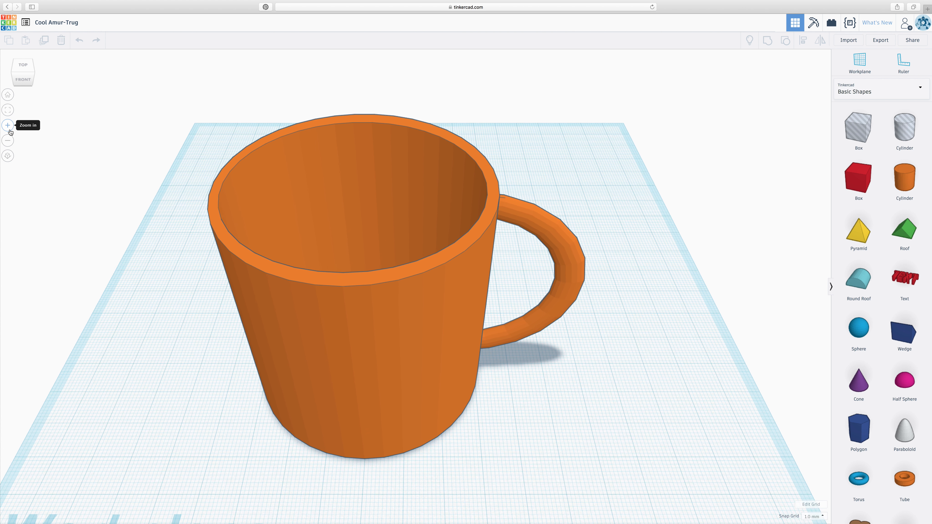
left_click(8, 157)
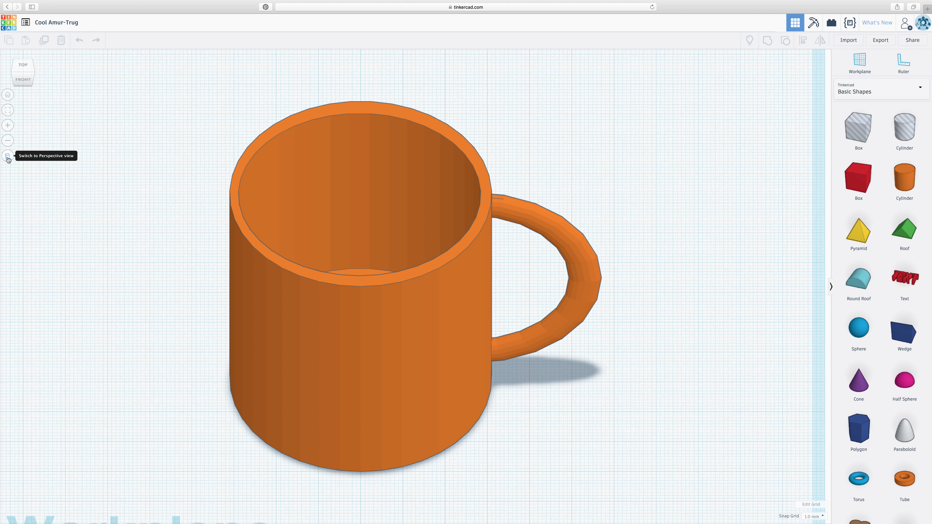
- Delete the orange mug from the workplane
left_click(7, 96)
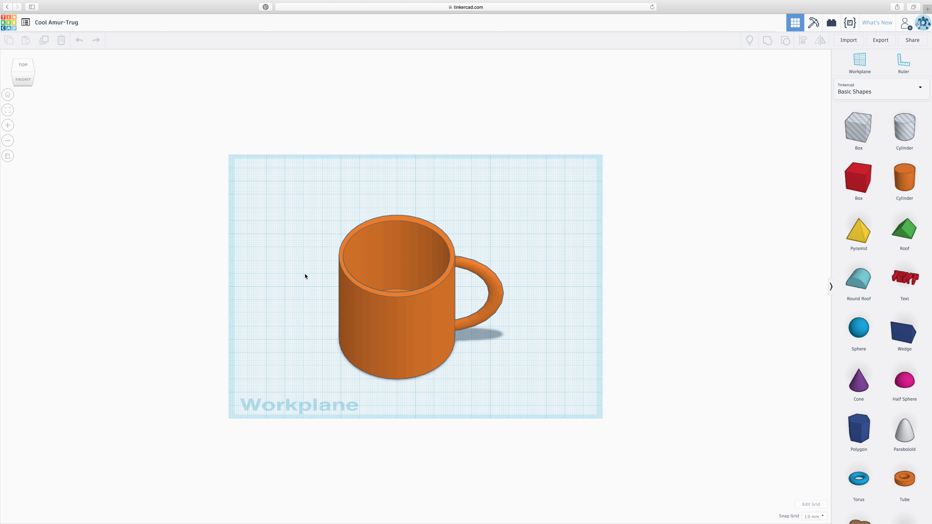
left_click(375, 292)
key("Delete")
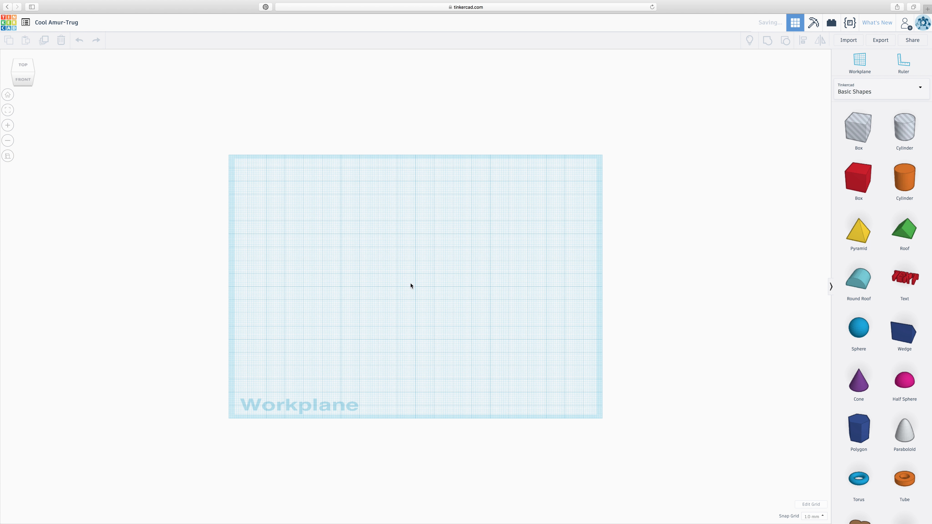
- Add a solid cylinder near the middle of the empty workplane, as seen from the top
left_click(23, 65)
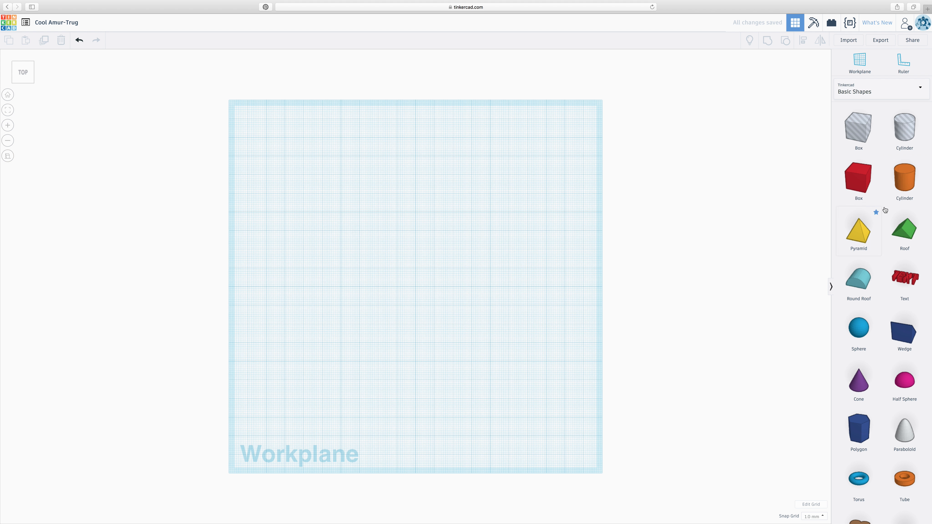
left_click(905, 176)
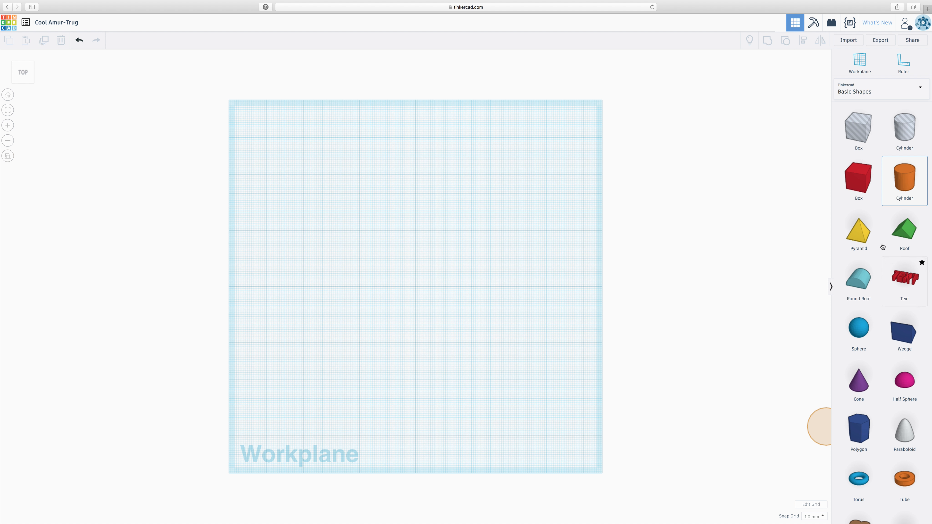
scroll(899, 420, "down", 3)
scroll(898, 420, "up", 3)
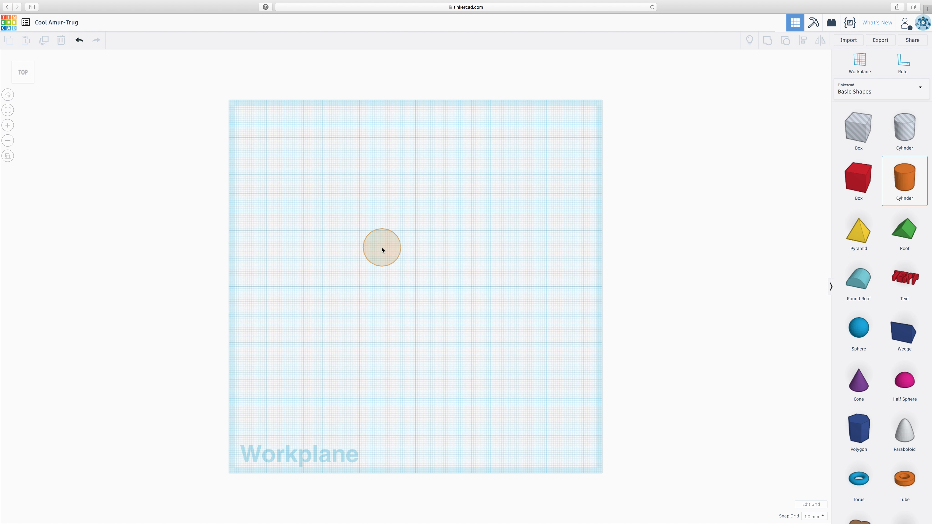
left_click(392, 256)
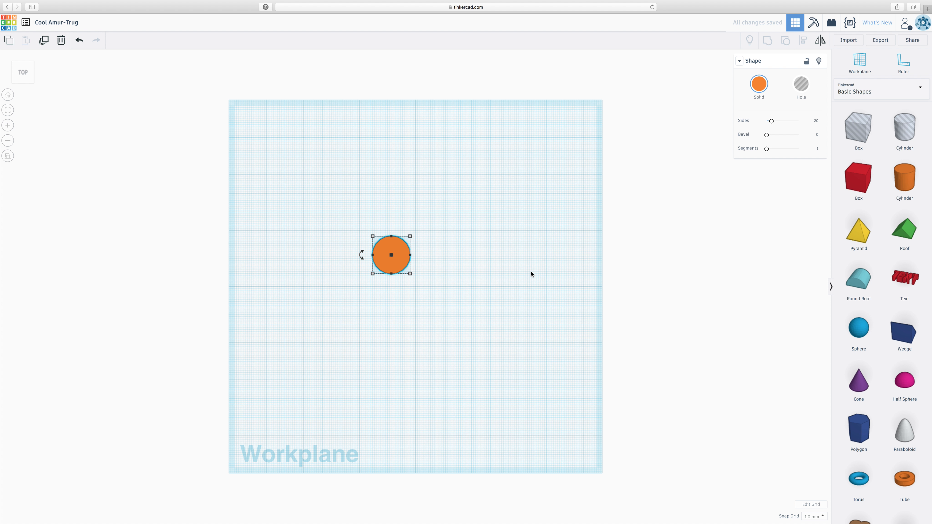
mouse_move(410, 274)
- Change the grid units to inches and resize the workplane to 10 in wide by 10 in high
left_click(823, 517)
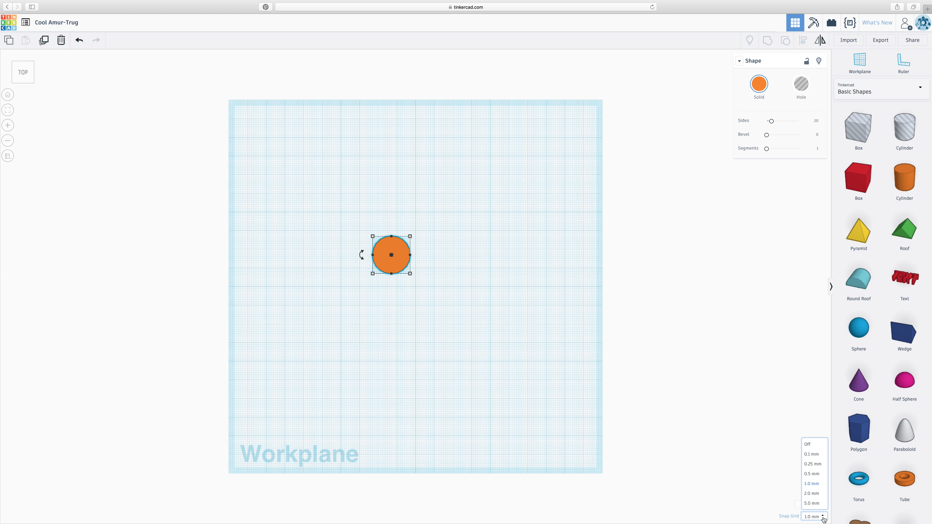
left_click(822, 515)
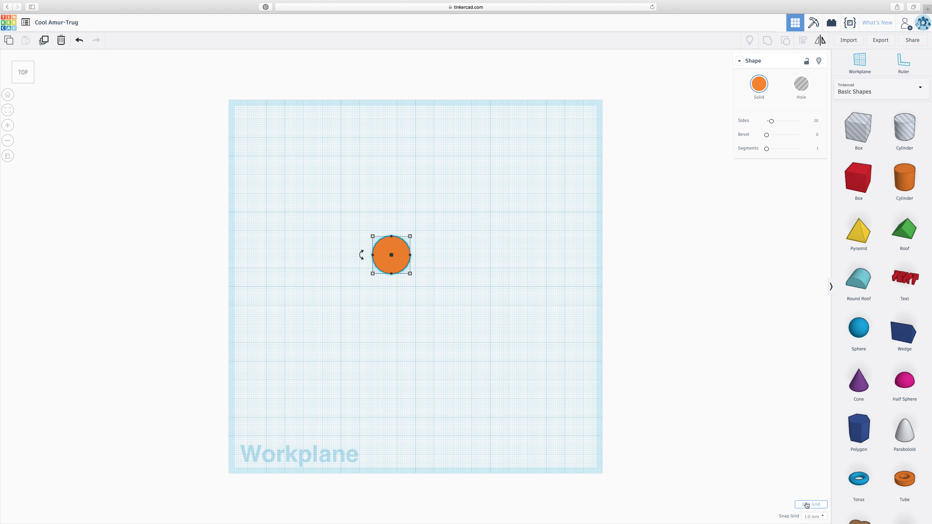
left_click(811, 506)
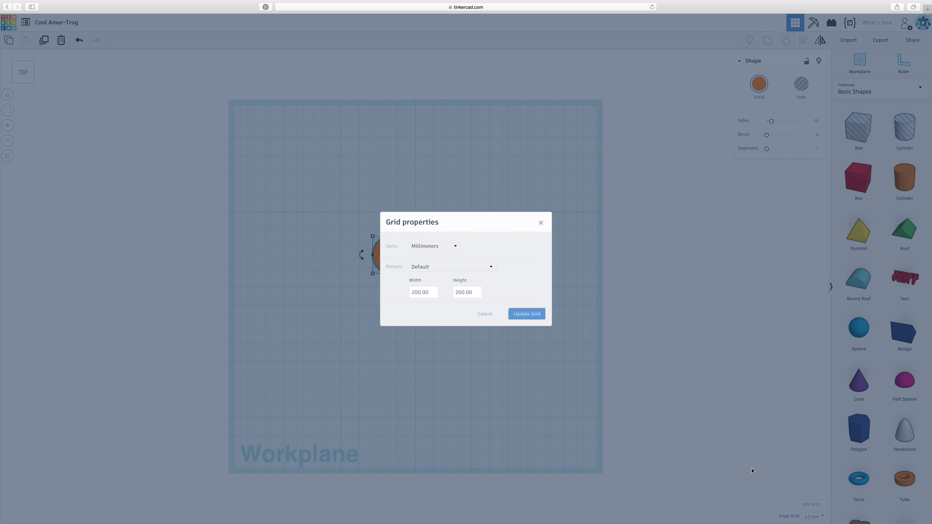
left_click(433, 247)
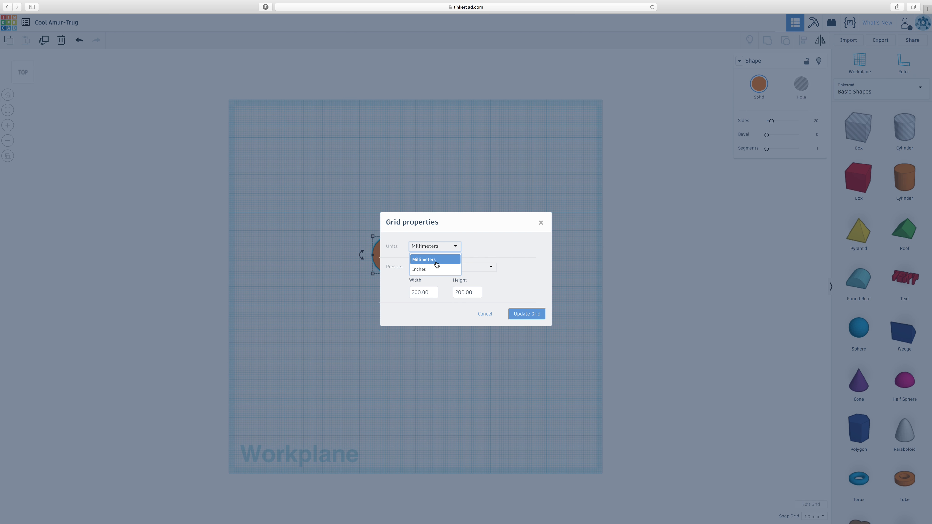
left_click(432, 270)
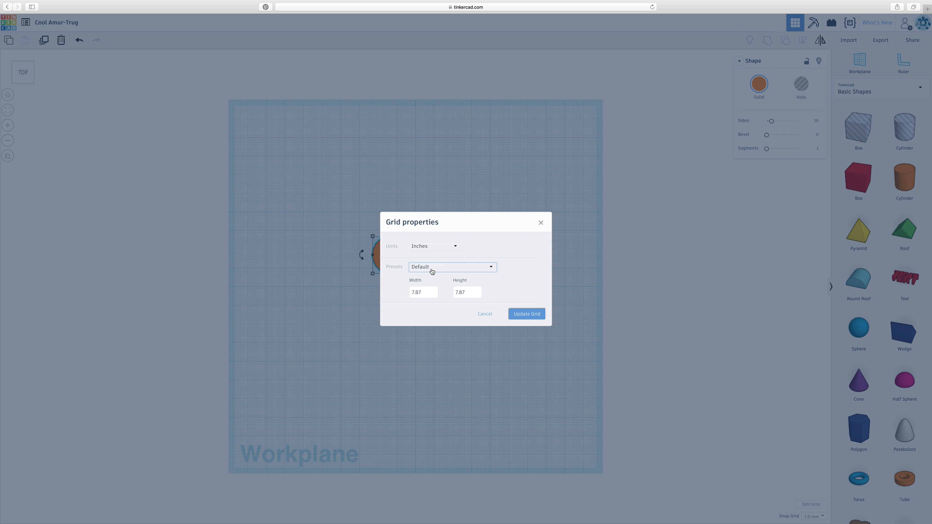
key("Tab")
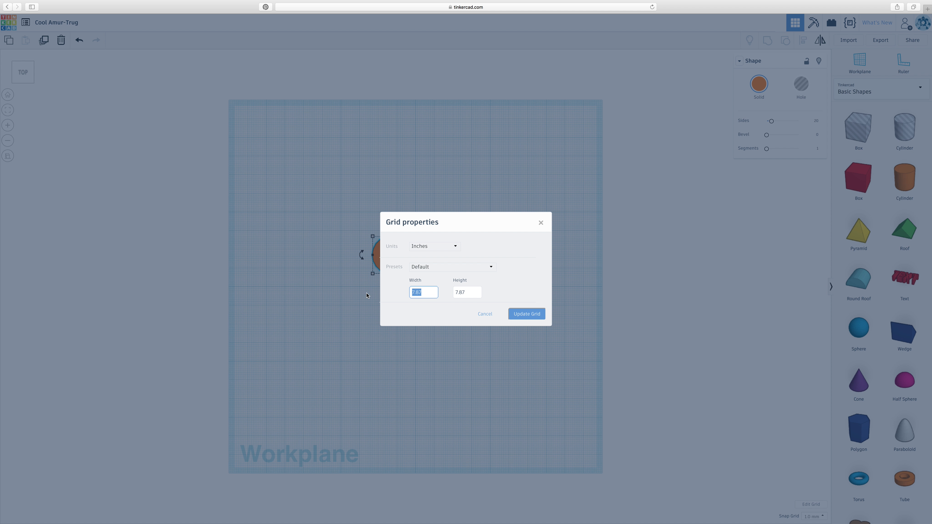
type("10")
key("Tab")
type("10")
left_click(531, 318)
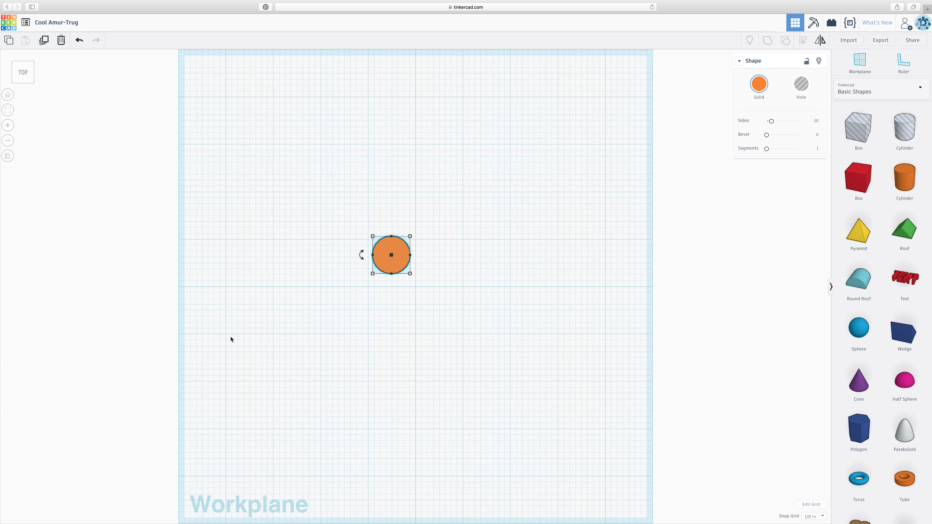
- Move the cylinder about 0.97 in toward the back of the workplane and set the snap grid to 1/64 in
left_click_drag(393, 262, 388, 216)
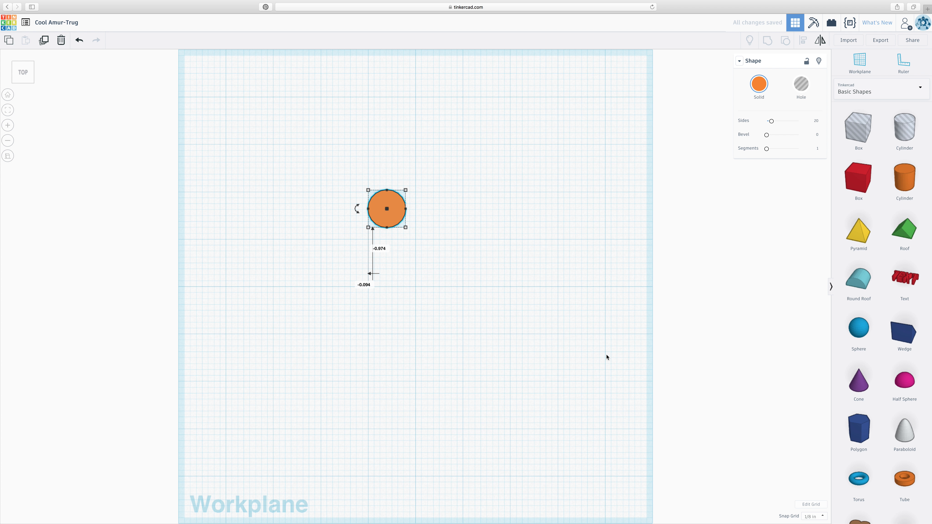
left_click(820, 517)
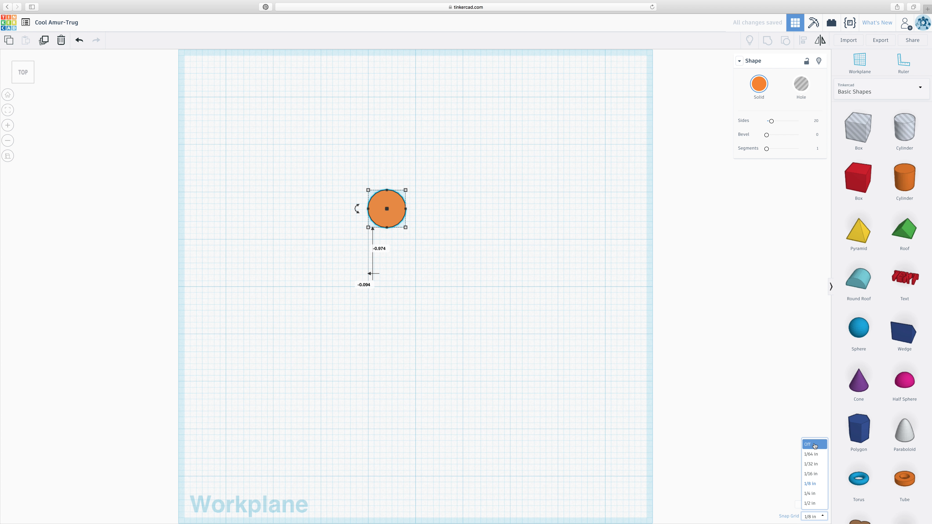
left_click(813, 455)
- Enlarge the cylinder's base to a length of about 3.225 in and set its width to 3.225 in
left_click_drag(397, 214, 506, 345)
left_click(434, 373)
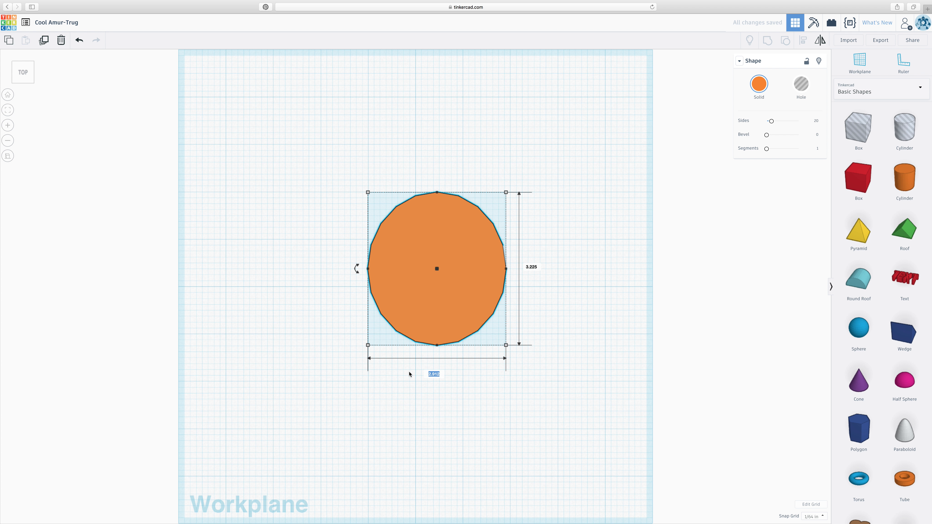
type("3.225")
key("Tab")
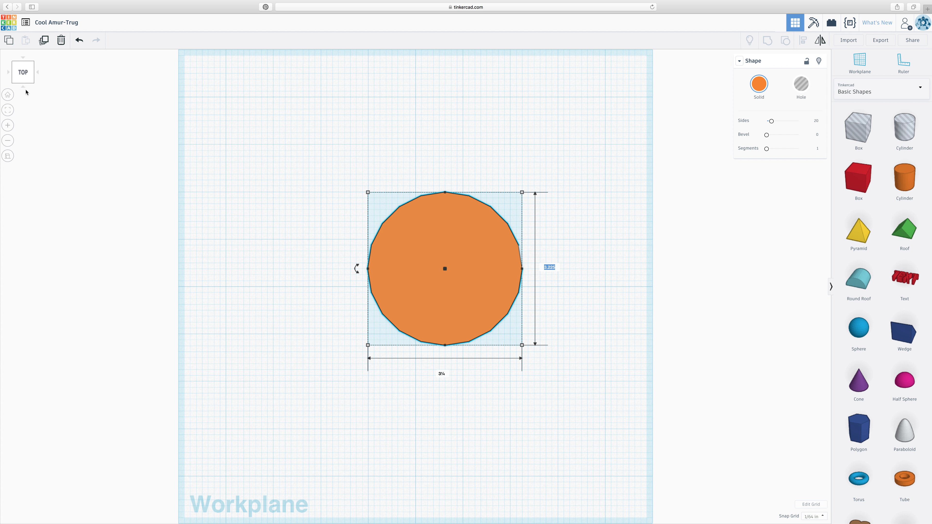
- Try lifting the cylinder, undo the move, and set its height to 4.5 in
left_click_drag(27, 82, 28, 72)
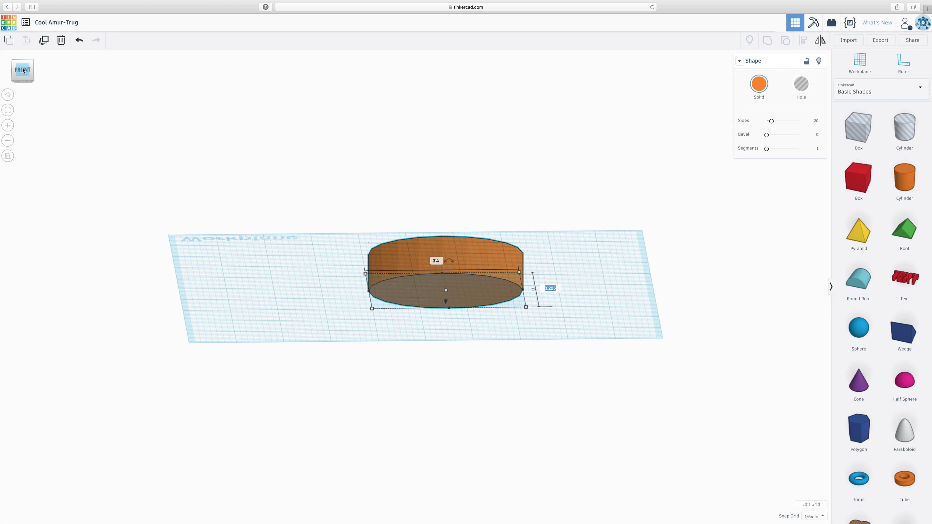
left_click_drag(24, 63, 30, 68)
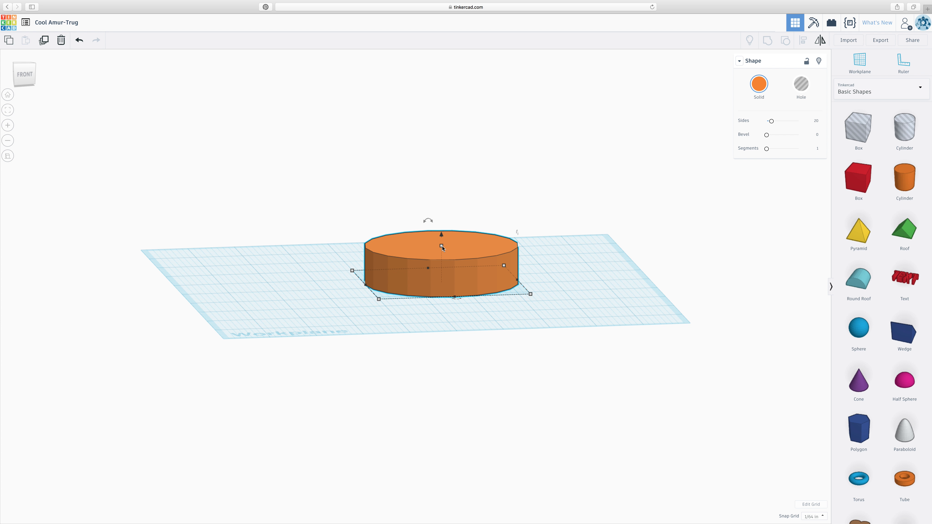
left_click_drag(443, 235, 439, 210)
key("ctrl+z")
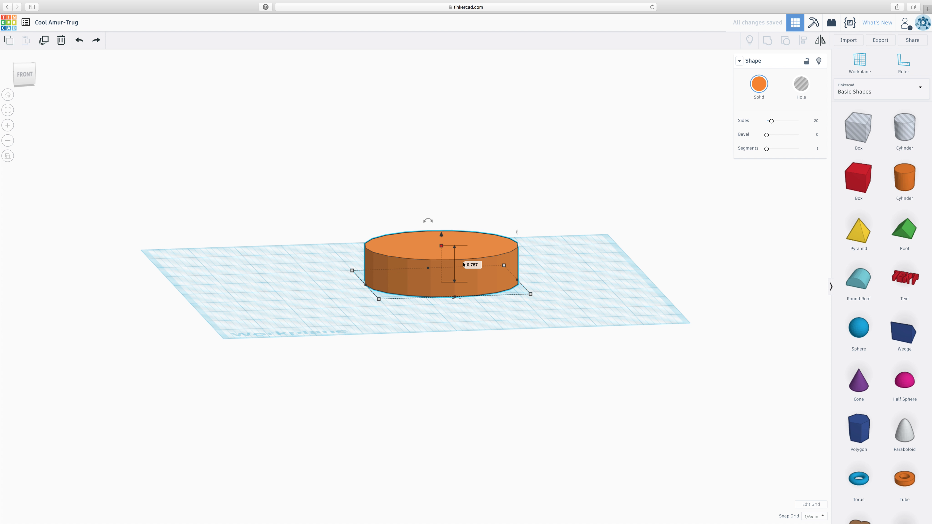
left_click(466, 265)
type("4.5")
key("Return")
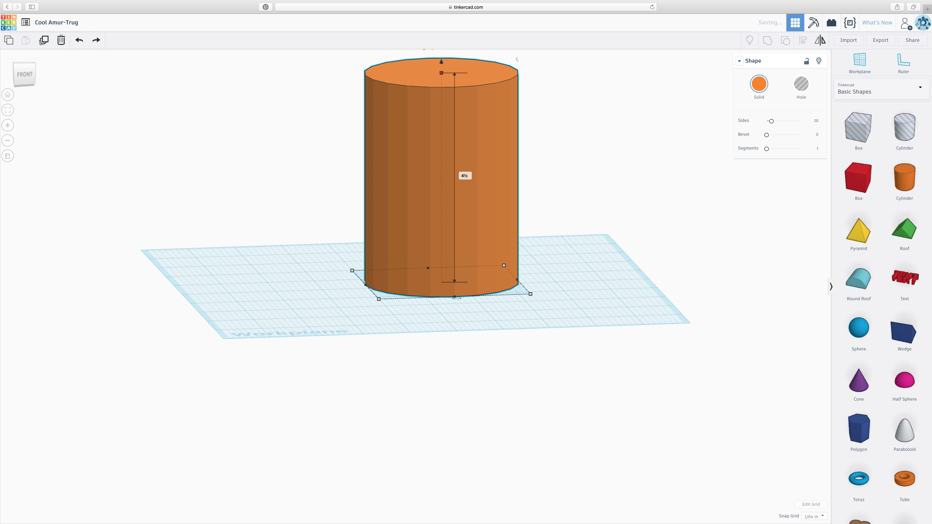
- Set the cylinder's height to 4 in
left_click(469, 176)
type("4")
key("Return")
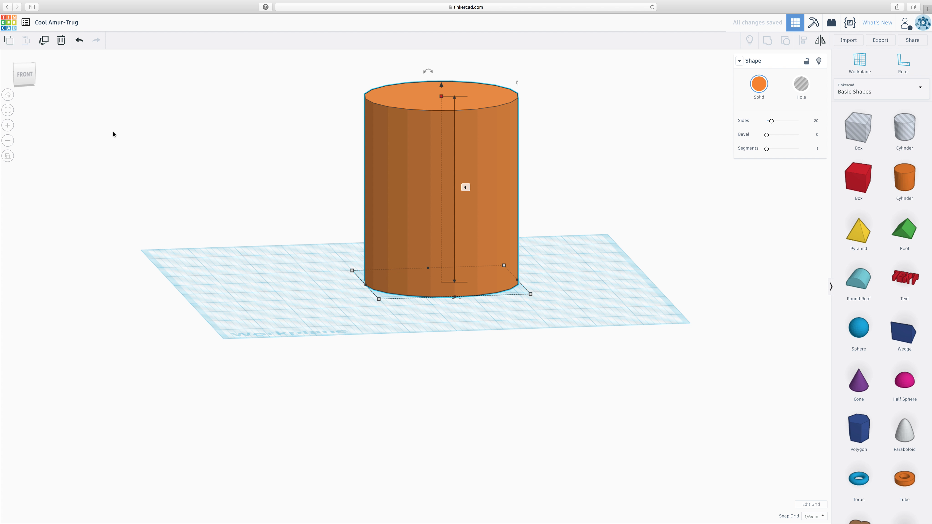
- Add a solid torus on the workplane to the right of the cylinder, as seen from the front
left_click(14, 65)
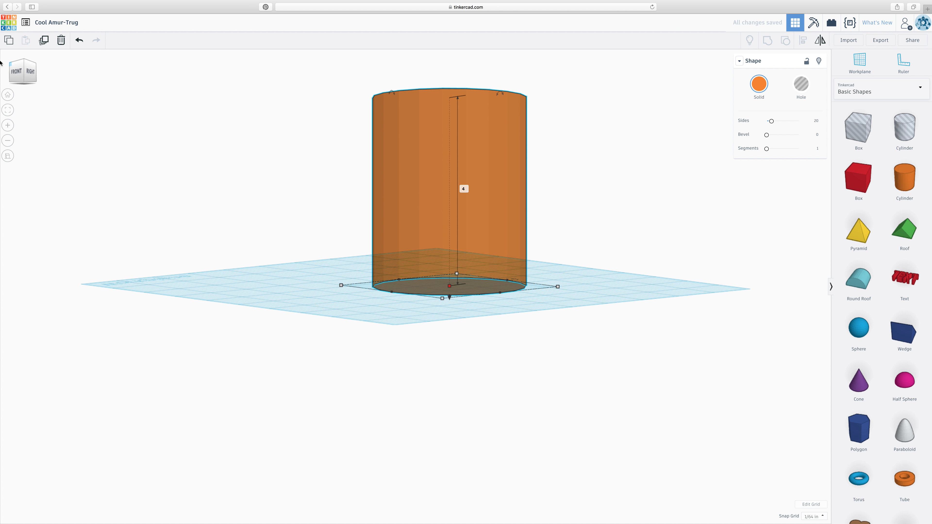
mouse_move(0, 65)
left_mouse_down()
mouse_move(16, 72)
mouse_move(11, 66)
left_mouse_up()
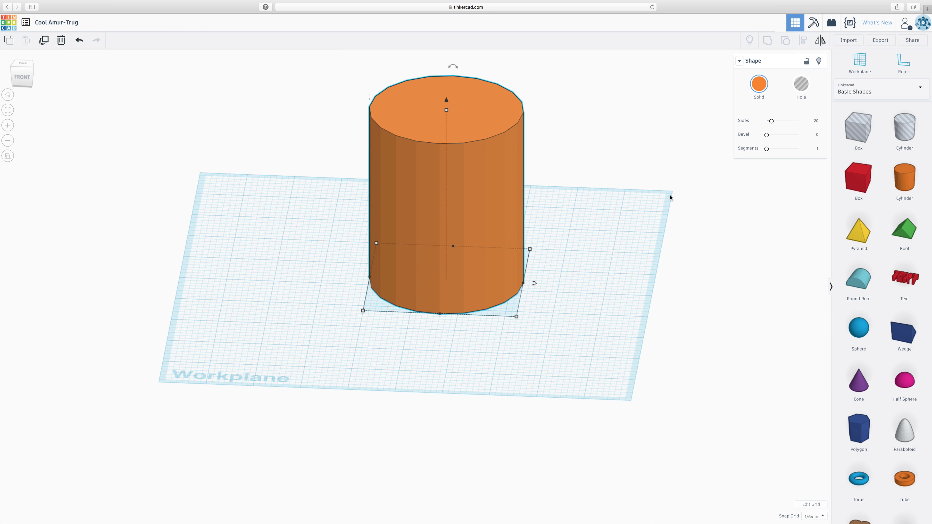
left_click_drag(859, 477, 598, 216)
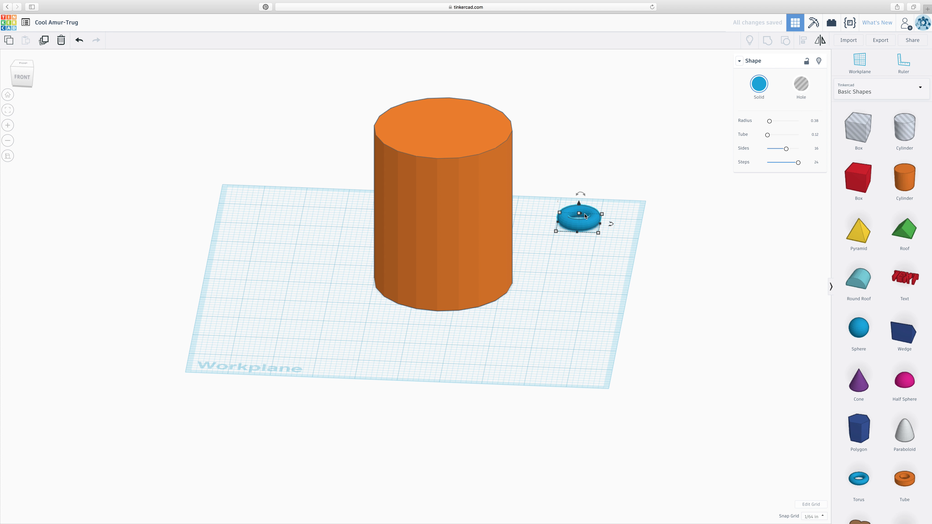
scroll(618, 211, "down", 5)
scroll(545, 233, "up", 3)
scroll(546, 233, "down", 2)
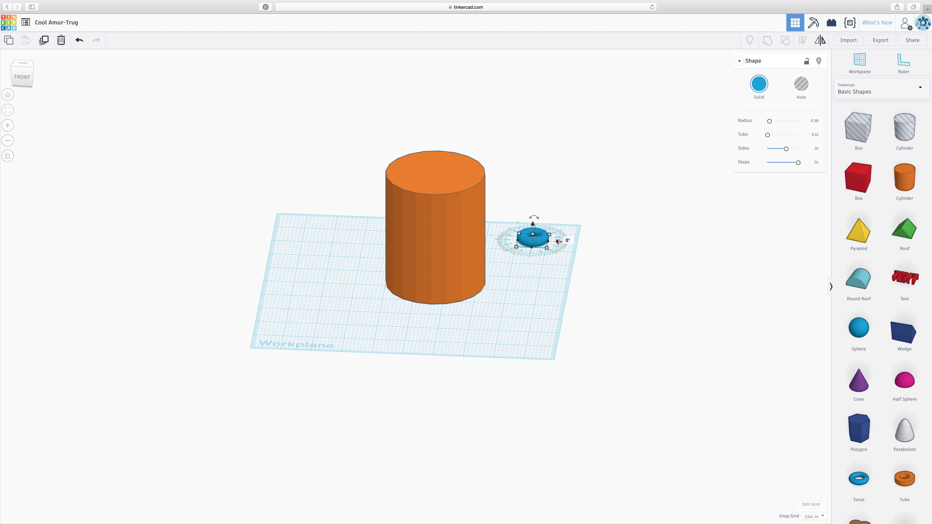
- Rotate the torus so that it stands upright on its edge with its hole facing sideways
left_click_drag(534, 219, 558, 221)
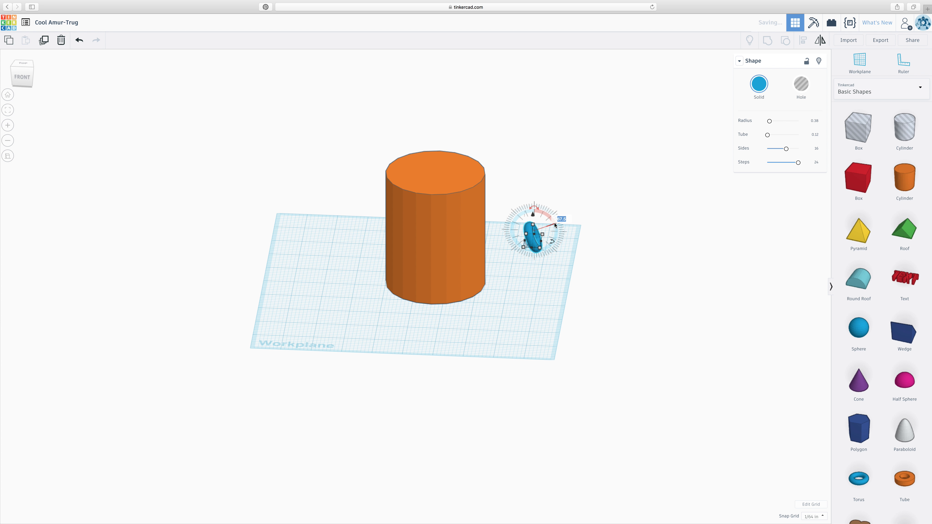
left_click(26, 70)
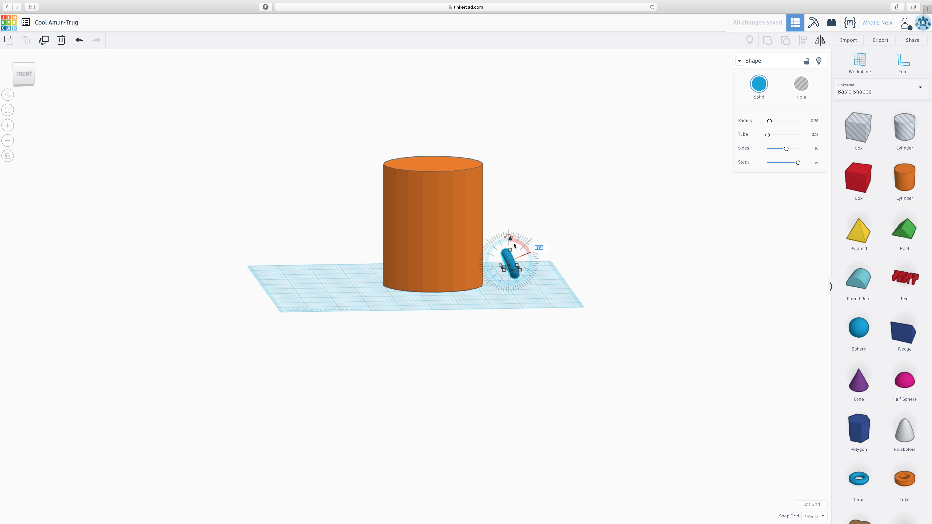
left_click(510, 238)
left_click_drag(506, 239, 507, 238)
- Enlarge the upright torus into a tall, wide oval ring close to the cylinder's height
left_click_drag(32, 72, 13, 77)
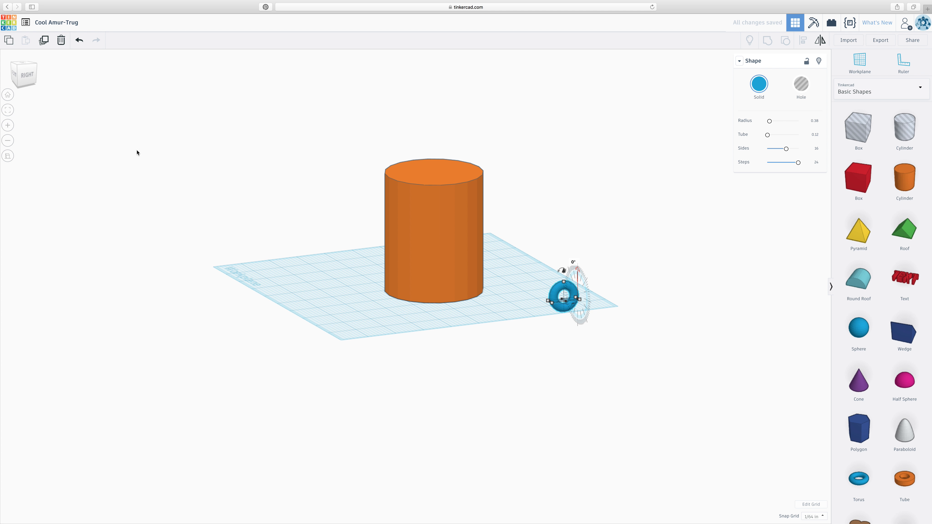
left_click(16, 79)
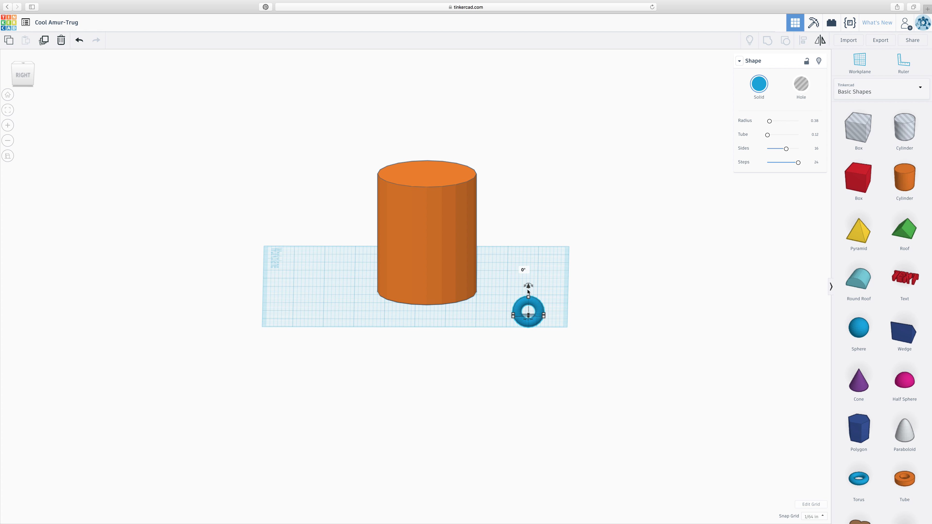
left_click_drag(529, 298, 529, 254)
left_click_drag(545, 318, 596, 333)
left_click_drag(556, 266, 556, 219)
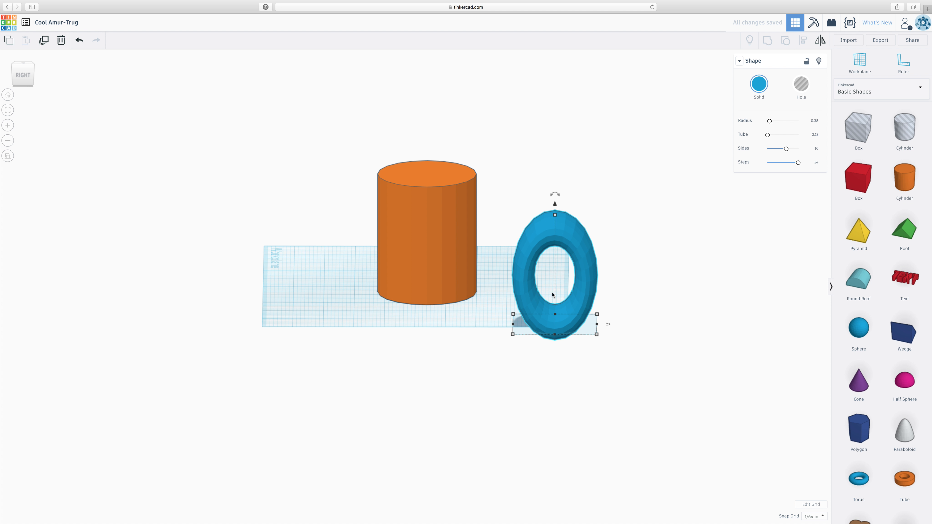
- Slim the torus into a handle about 2.578 in long and 0.545 in thick
left_click(8, 57)
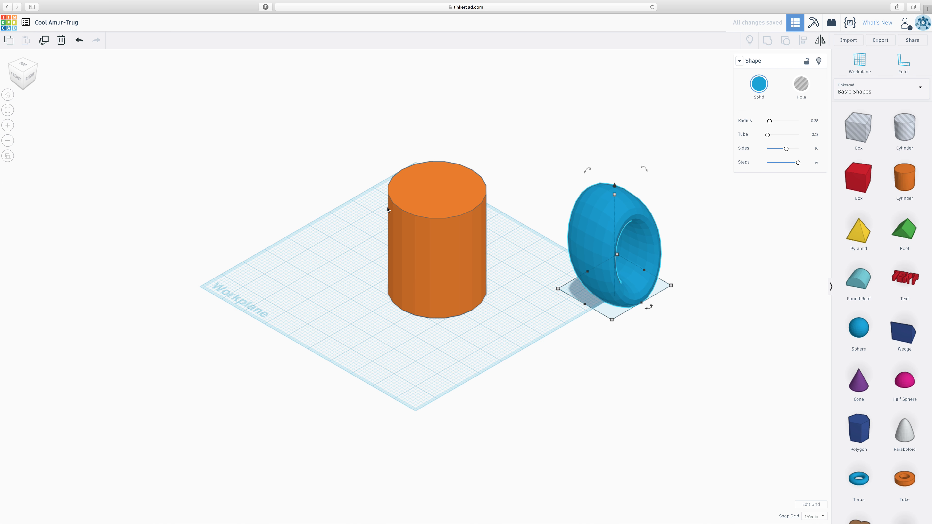
left_click_drag(639, 313, 587, 266)
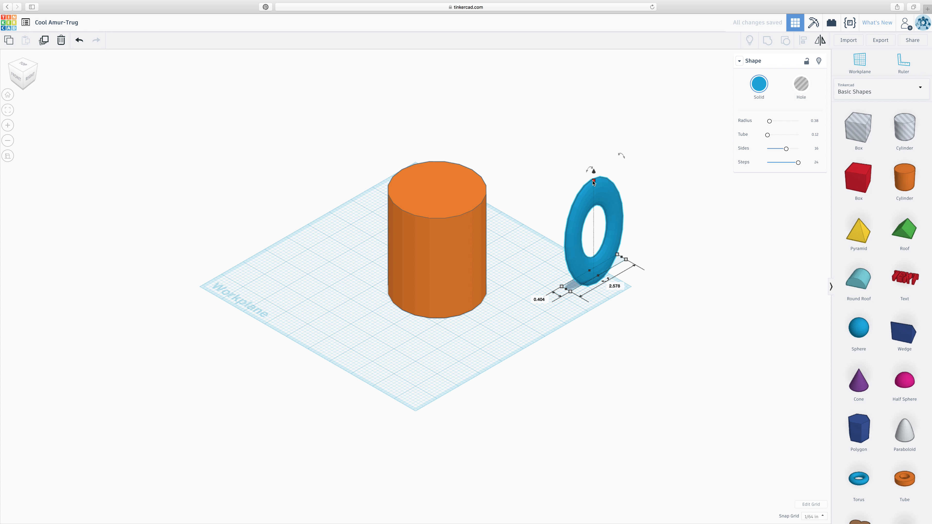
left_click_drag(601, 278, 602, 280)
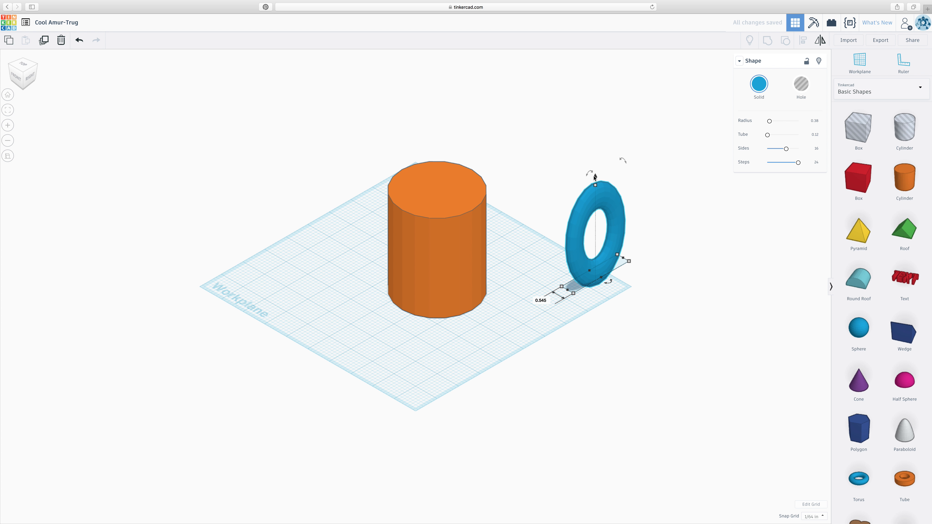
- Move the torus partly into the back of the cylinder, roughly in line with the cylinder's centre
left_click_drag(600, 196, 482, 190)
left_click(21, 67)
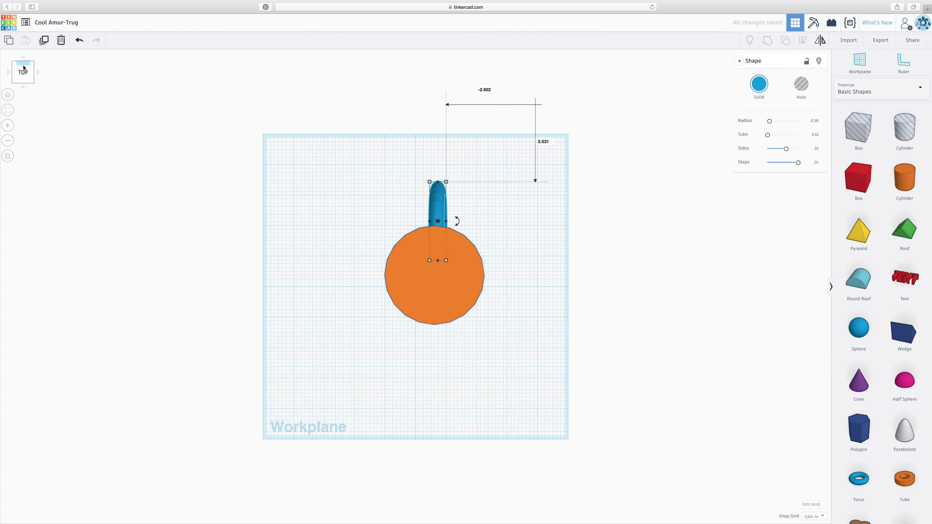
left_click_drag(437, 215, 430, 206)
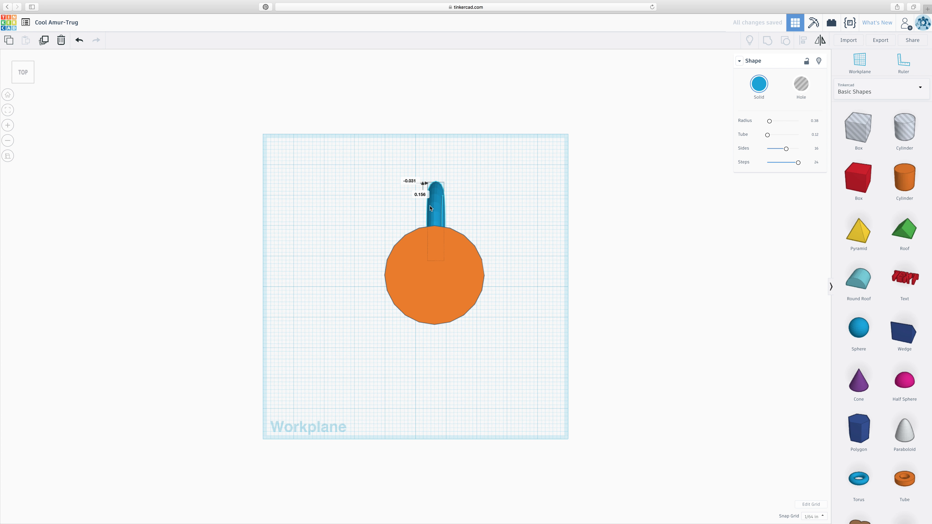
- Raise the torus about 0.452 in so that its base sits just above the workplane
left_click_drag(15, 62, 44, 62)
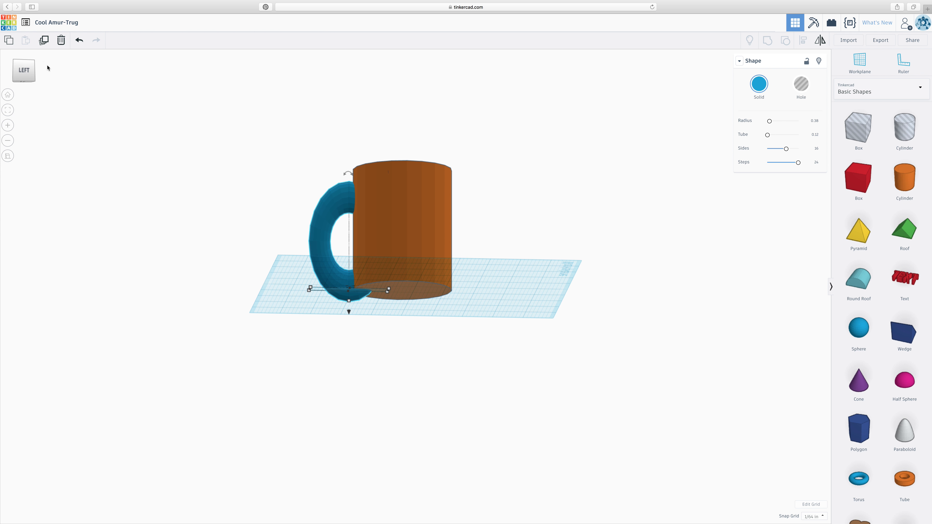
mouse_move(348, 193)
left_mouse_down()
mouse_move(347, 169)
mouse_move(345, 179)
left_mouse_up()
key("super+z")
left_click_drag(23, 72, 48, 80)
left_click(20, 75)
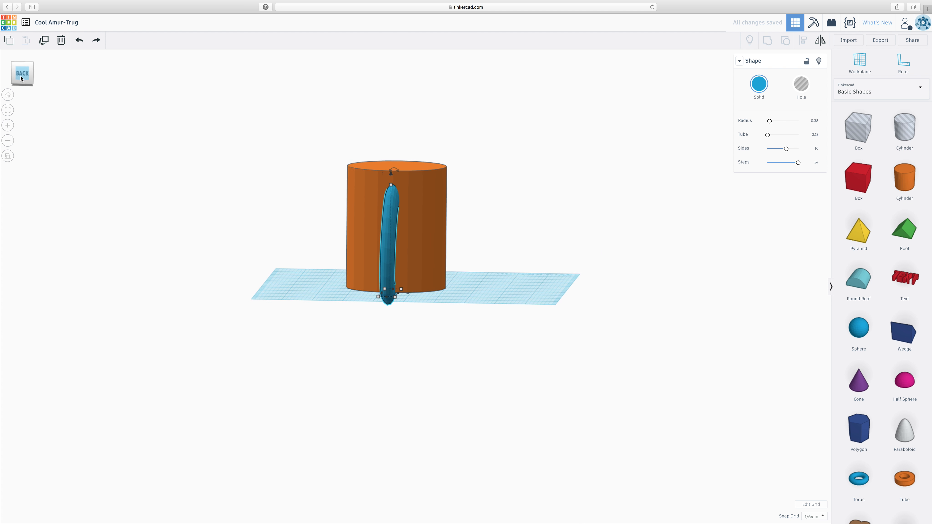
left_click_drag(396, 198, 387, 203)
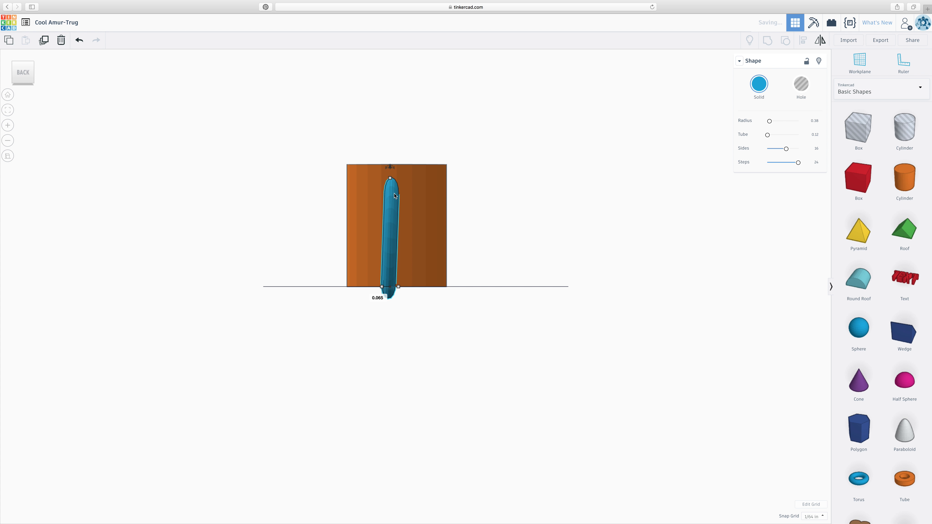
left_click_drag(391, 168, 391, 156)
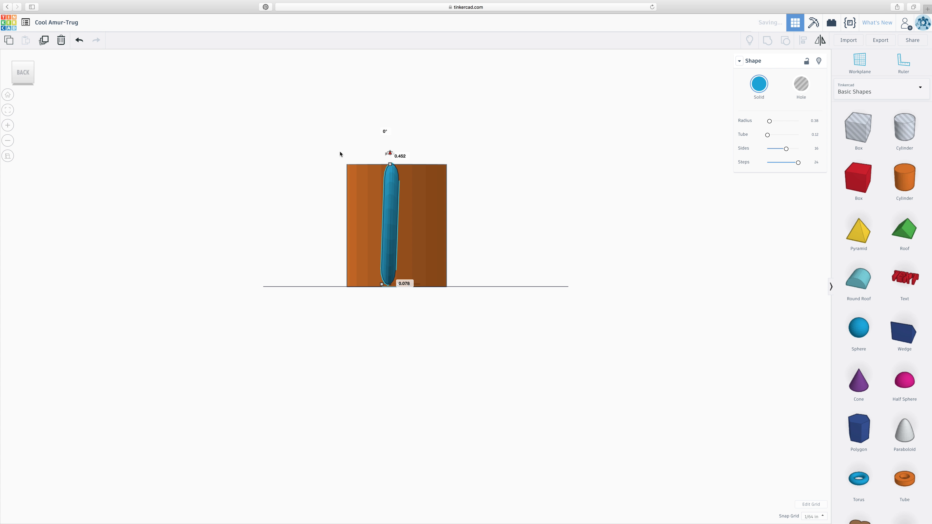
- Reduce the torus's height to about 3.219 in
left_click(37, 73)
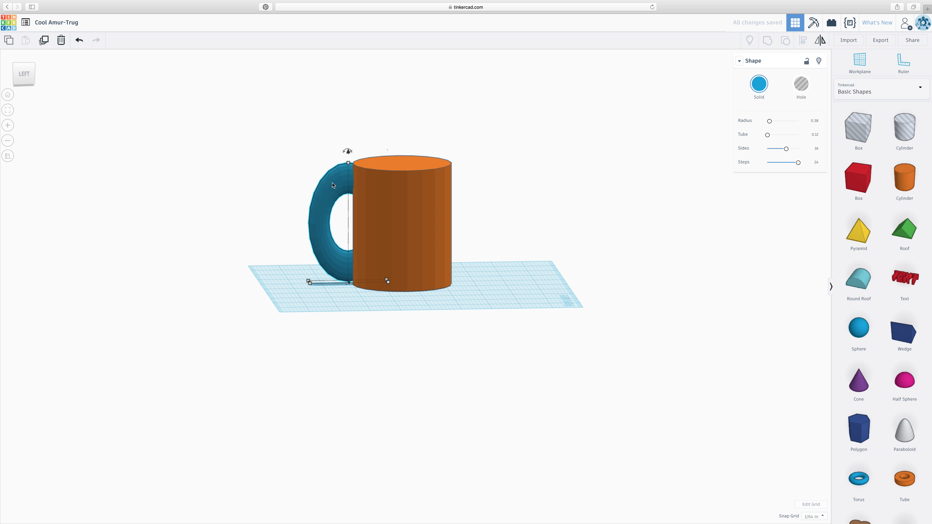
left_click_drag(348, 163, 323, 293)
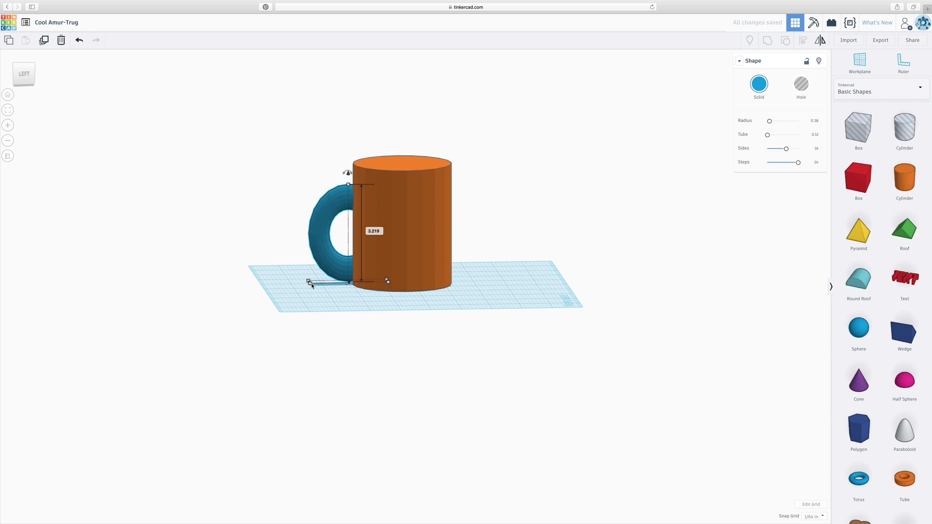
left_click_drag(15, 71, 44, 70)
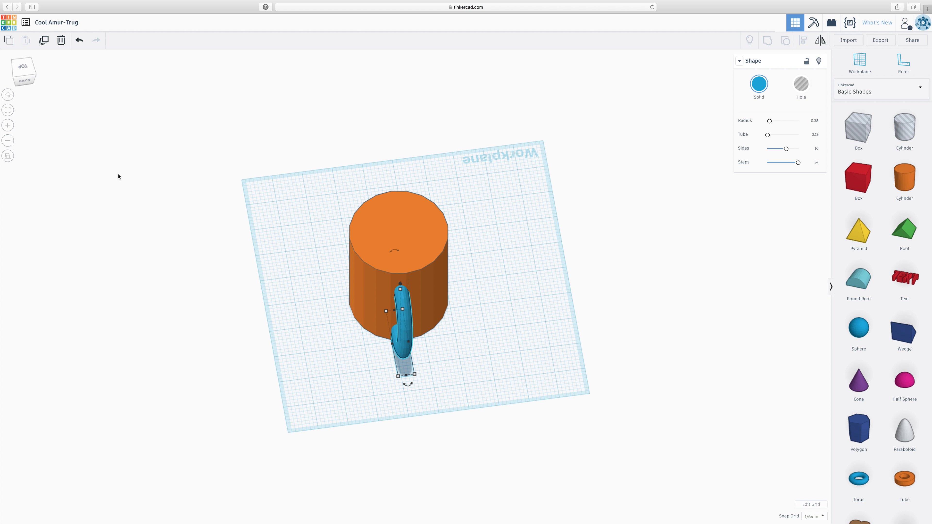
left_click(349, 371)
- Raise the torus another 0.281 in so that the handle sits roughly midway up the cylinder
left_click(17, 75)
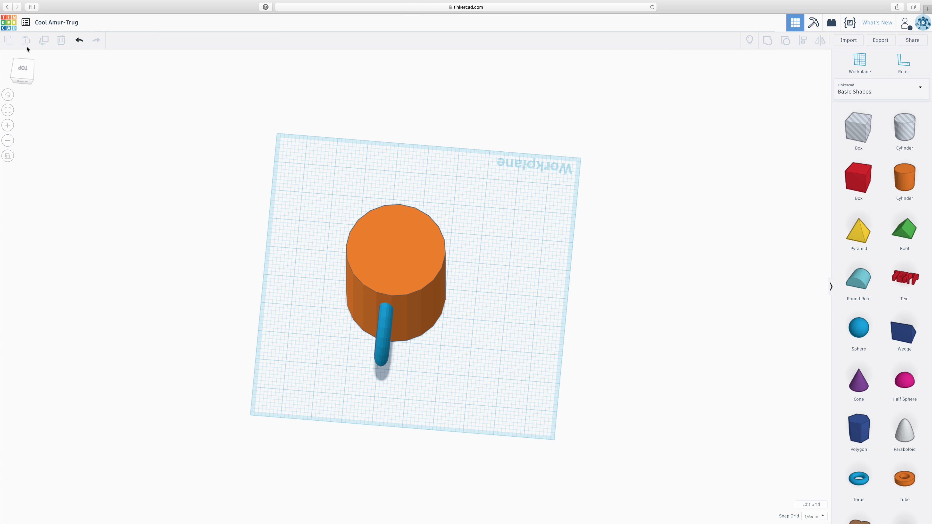
left_click(32, 78)
left_click_drag(3, 66, 15, 68)
left_click(23, 72)
left_click(338, 204)
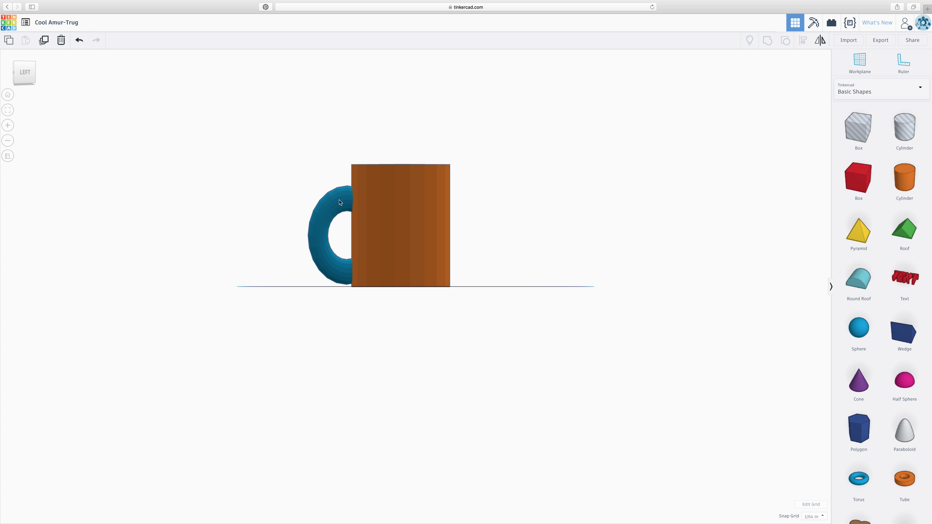
left_click_drag(347, 296, 348, 289)
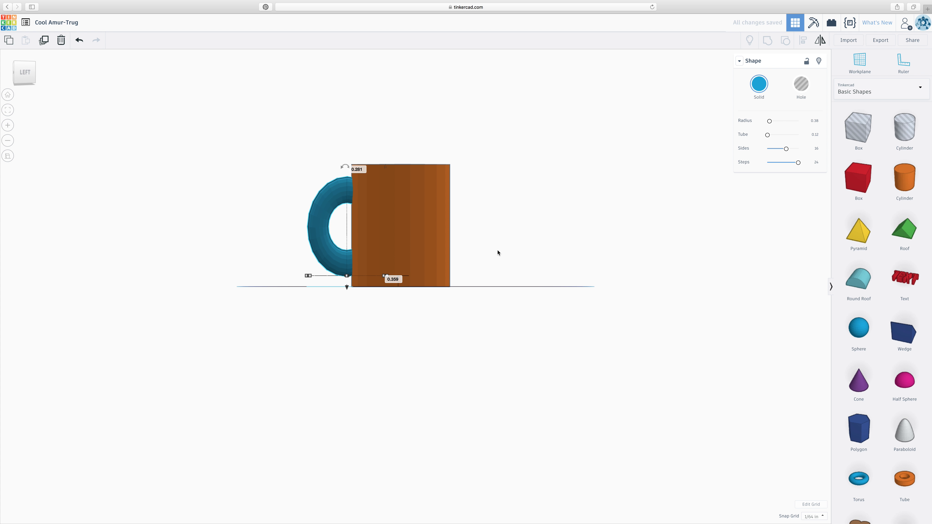
left_click(523, 253)
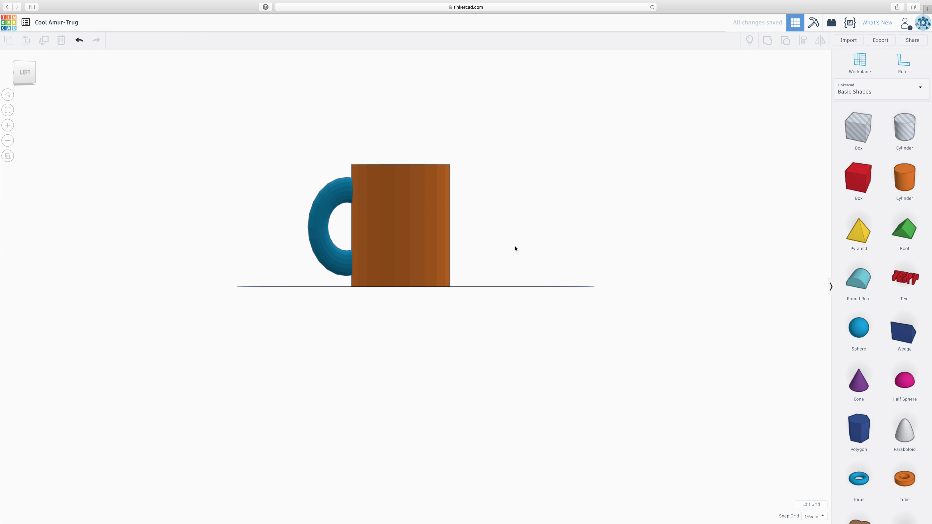
- Align the torus and cylinder on their centres across the handle's width, as seen from above
left_click(398, 206)
left_click(345, 196, "shift")
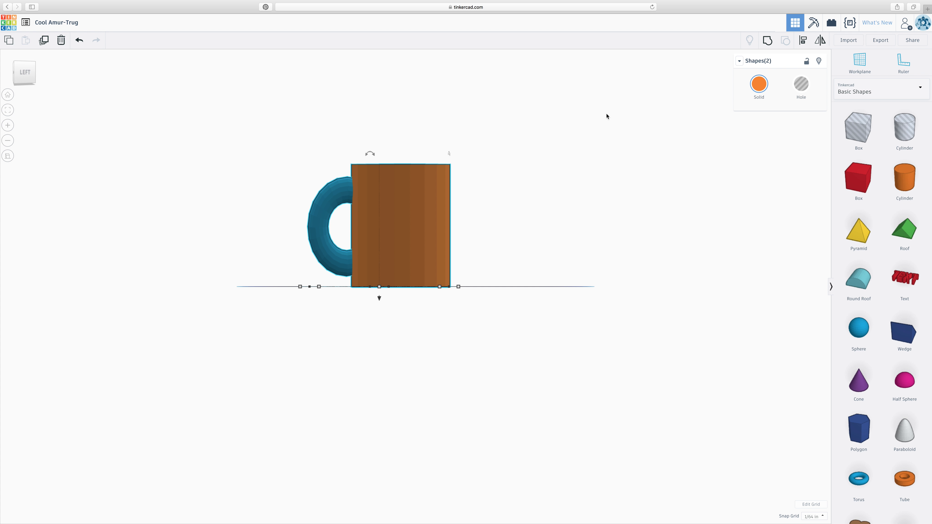
left_click(618, 103)
scroll(418, 232, "down", 3)
left_click(406, 234)
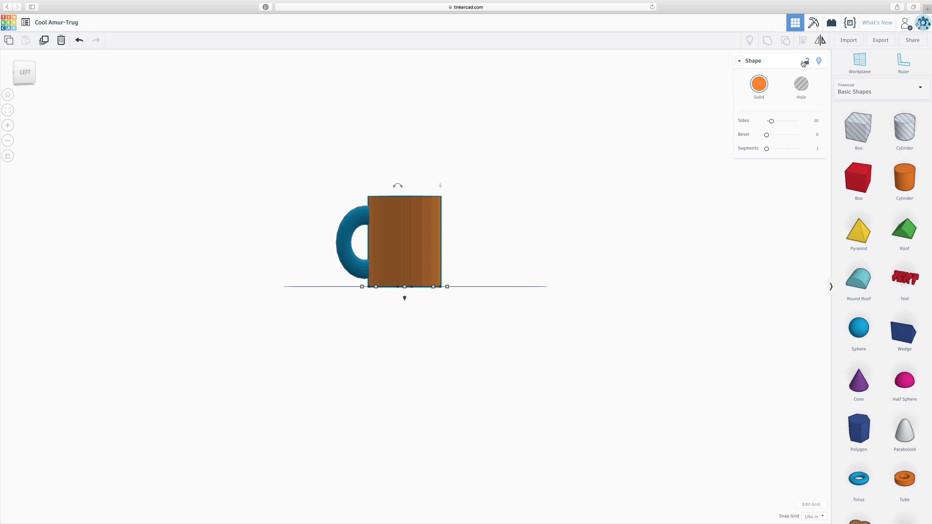
left_click(25, 62)
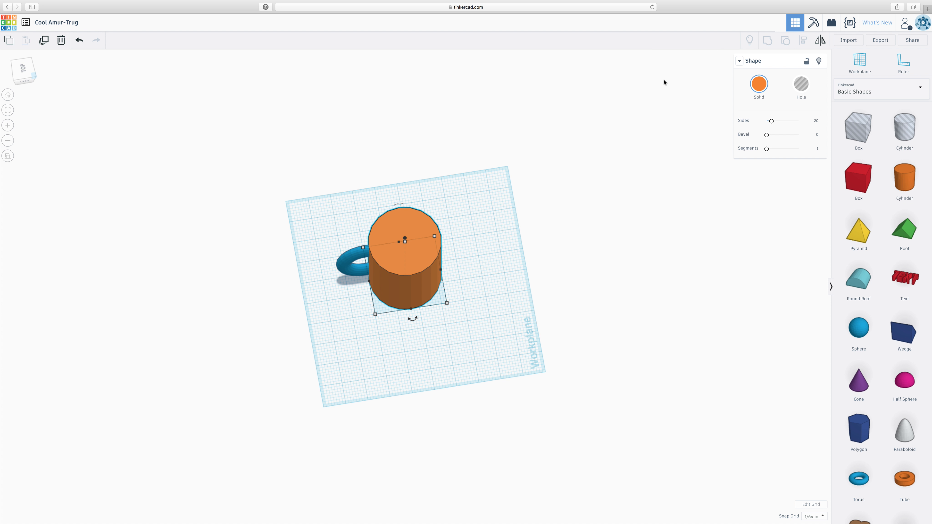
left_click(23, 69)
left_click(351, 267, "shift")
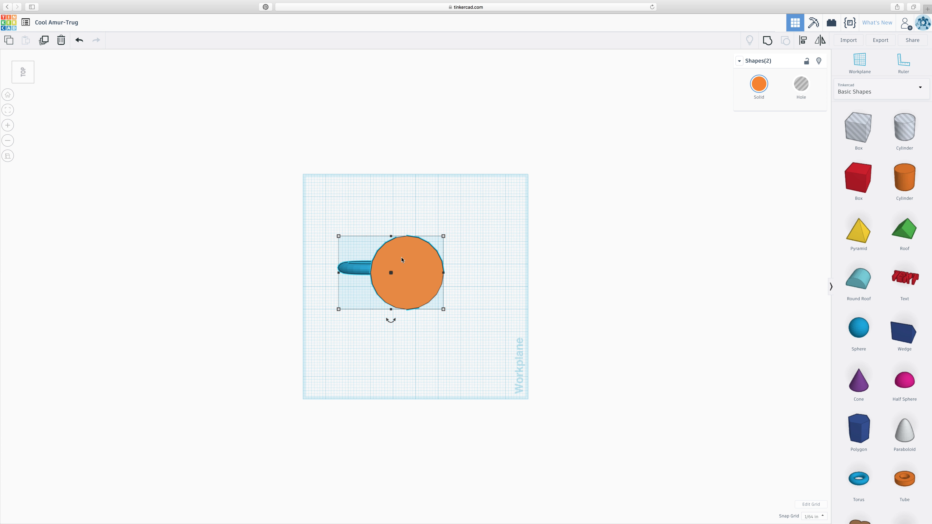
left_click(804, 40)
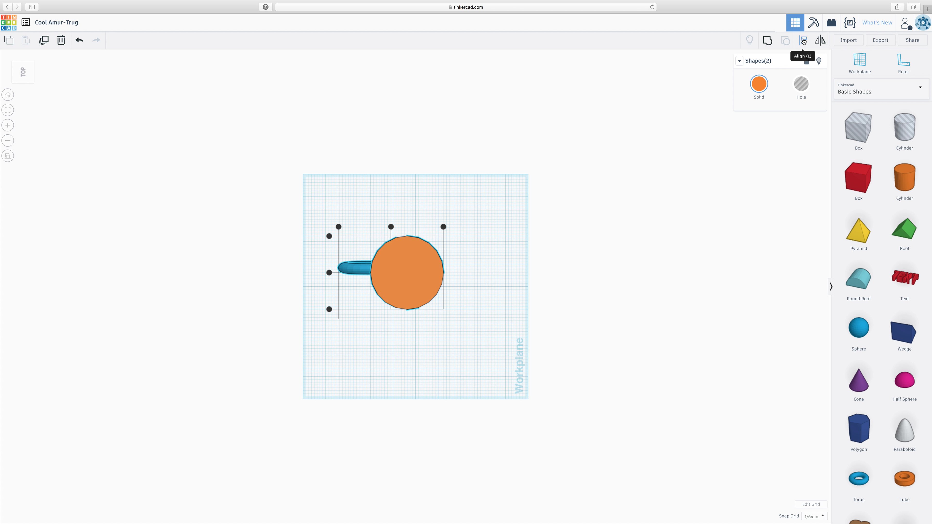
left_click(329, 273)
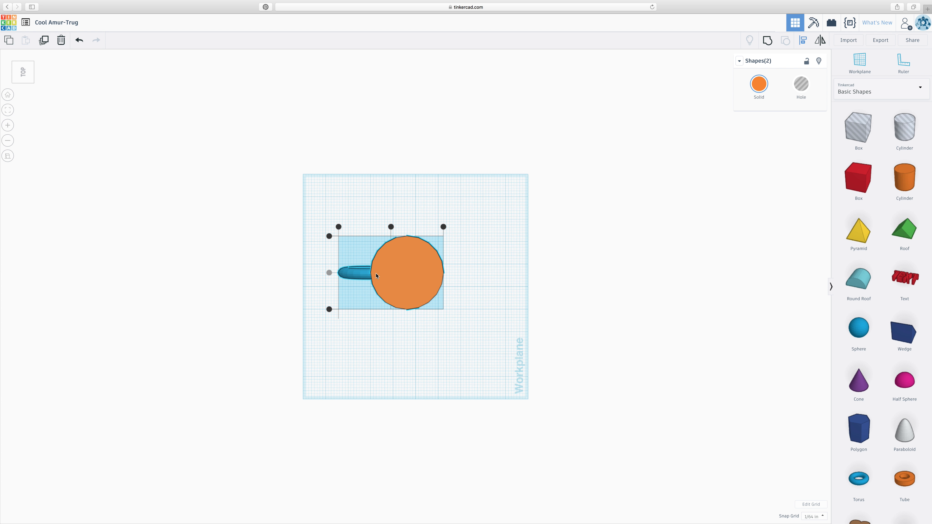
left_click(509, 255)
- Change the cylinder's solid colour to the same blue as the torus handle
left_click(29, 70)
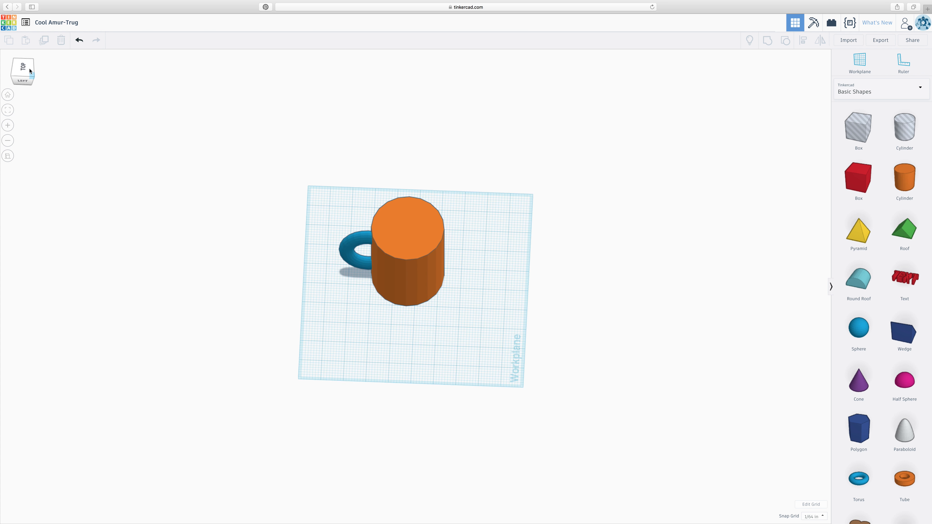
left_click(33, 74)
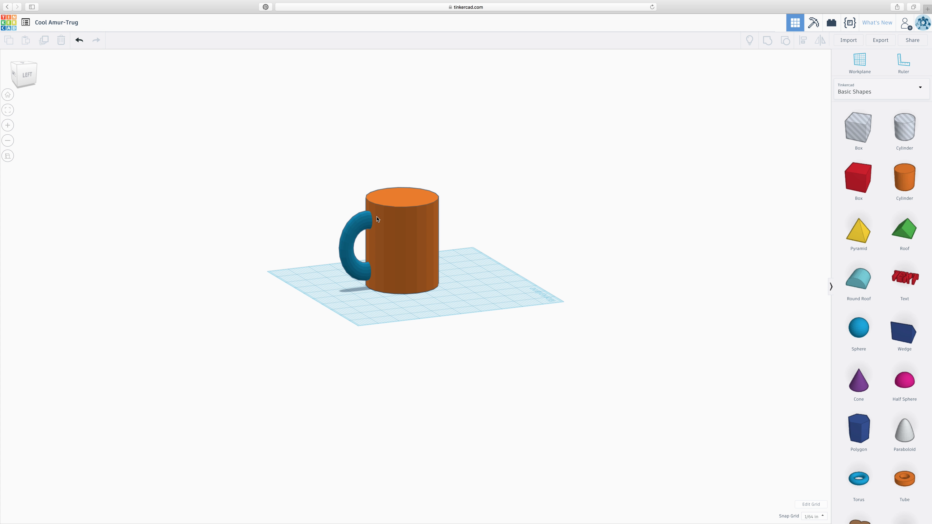
left_click(370, 225)
left_click(417, 222)
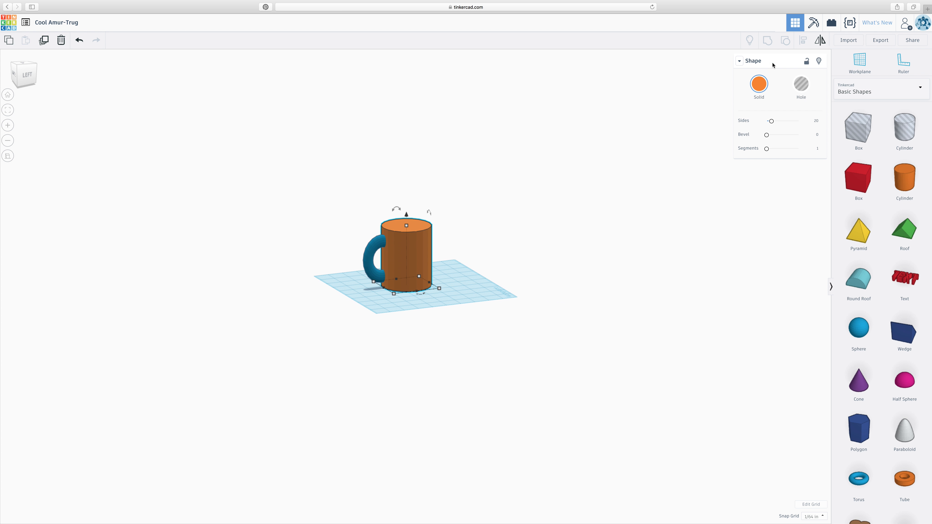
left_click(759, 84)
left_click(753, 147)
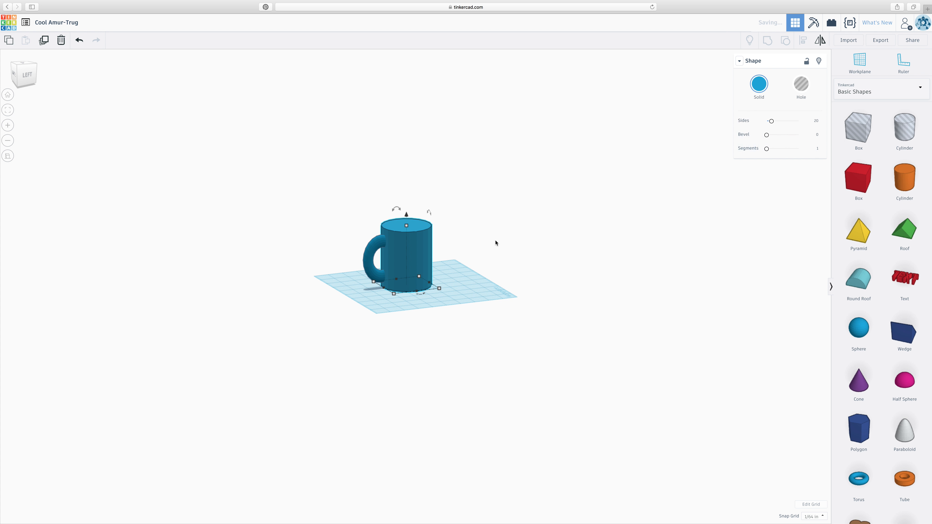
left_click(495, 242)
left_click(381, 247)
left_click(578, 246)
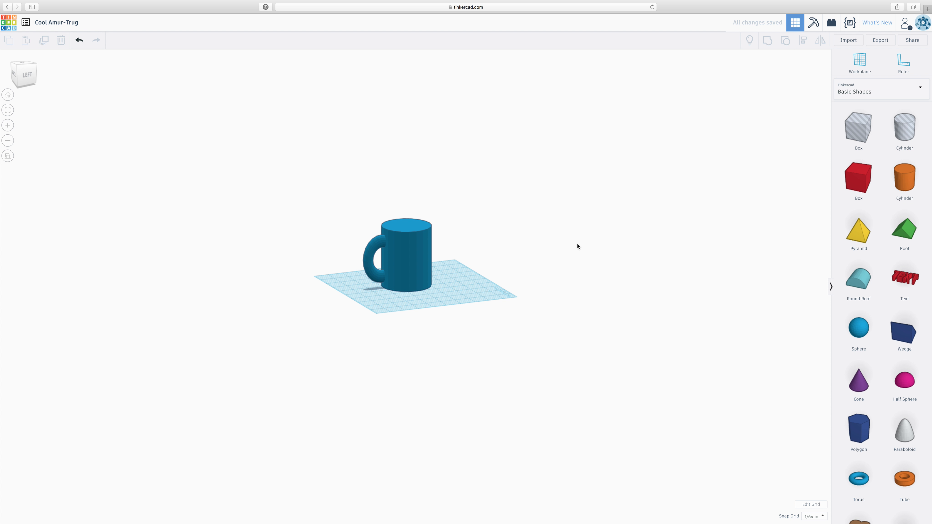
- Copy the blue cylinder and paste a duplicate of it beside the mug body
left_click(400, 258)
scroll(420, 273, "up", 5)
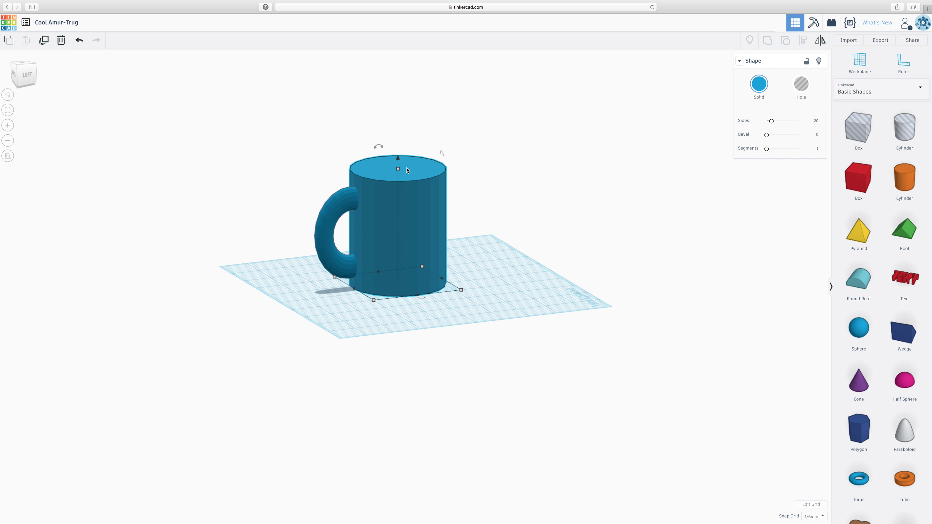
left_click_drag(25, 68, 15, 91)
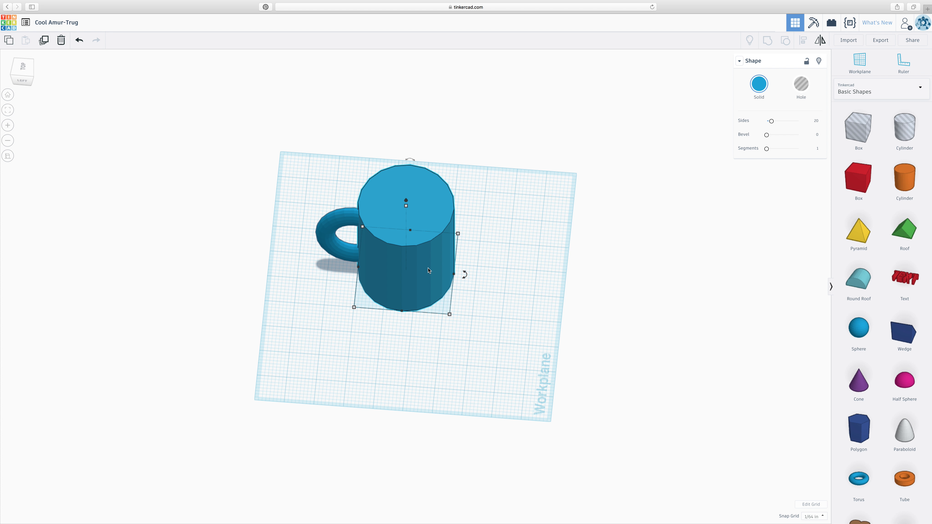
key("super+c")
key("super+v")
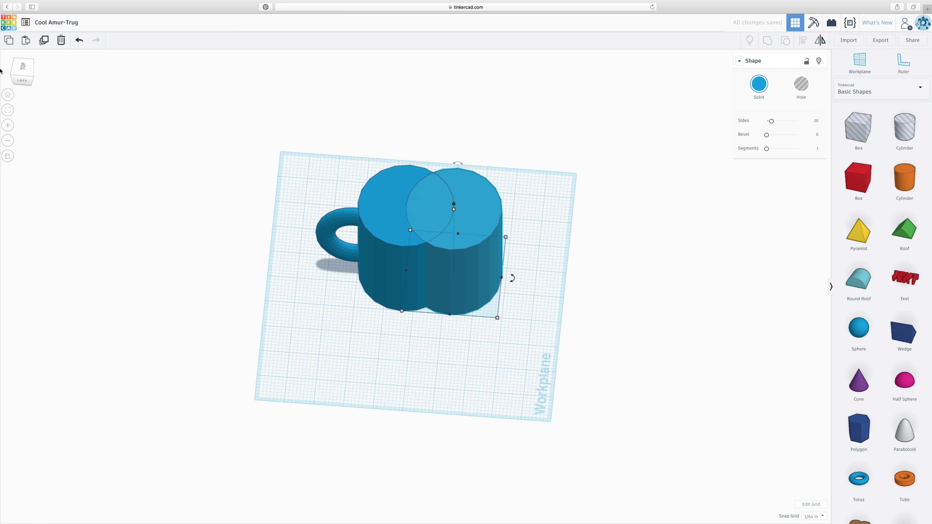
- Scale the duplicate cylinder down to a base of about 2.878 by 2.9 in and raise it about 0.484 in above the workplane
left_click(23, 78)
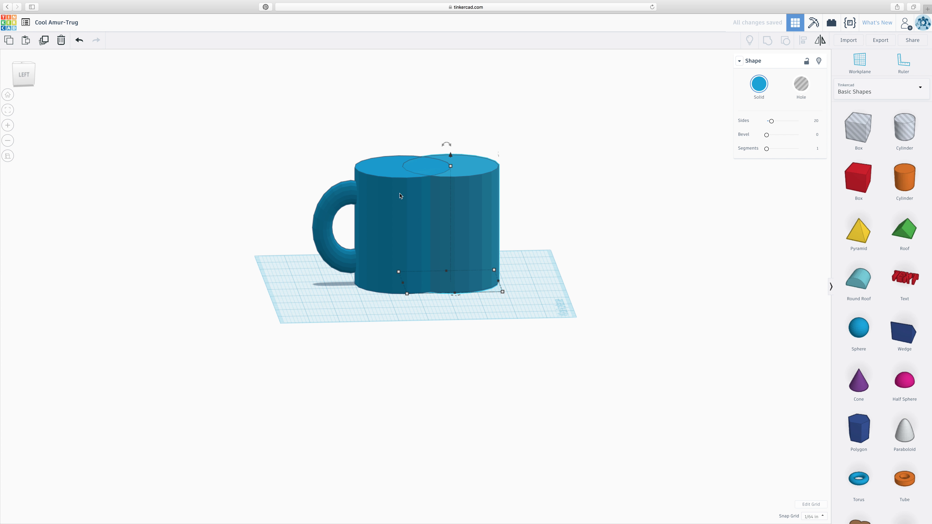
left_click_drag(503, 292, 489, 284)
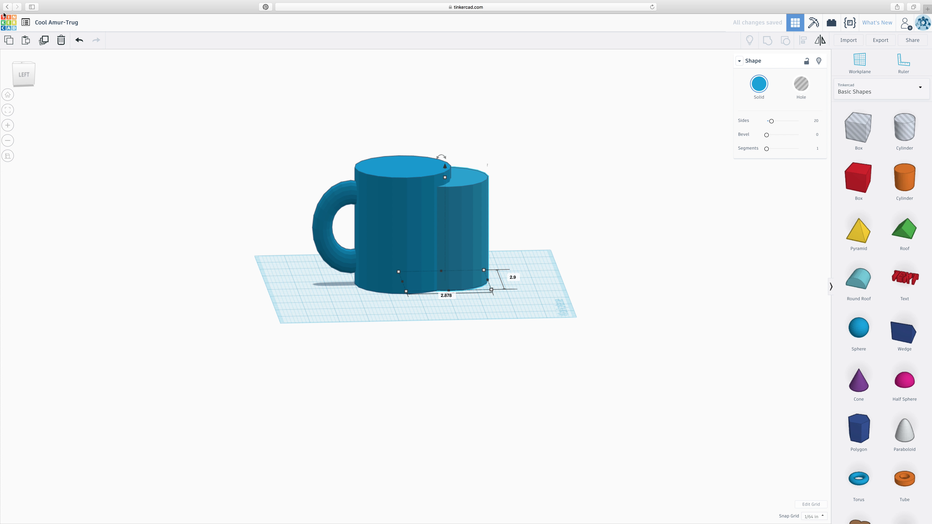
left_click_drag(447, 168, 443, 157)
mouse_move(21, 66)
left_mouse_down()
mouse_move(23, 77)
mouse_move(25, 63)
left_mouse_up()
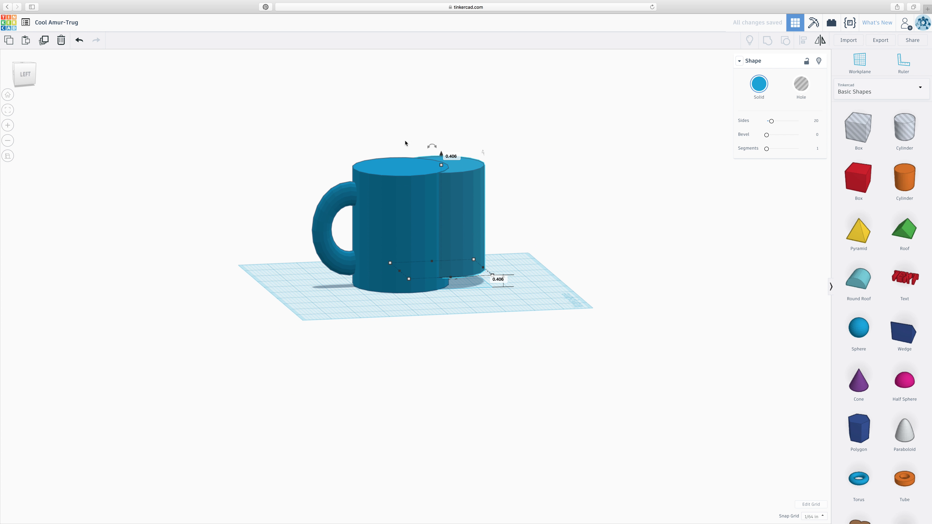
left_click_drag(439, 157, 441, 161)
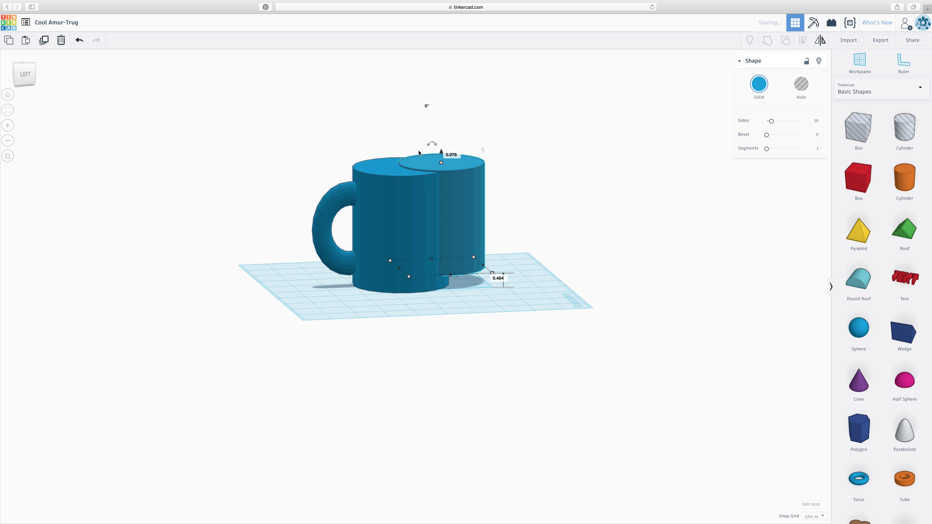
- Try to align the smaller cylinder and the mug body on their centres along the handle's direction, and undo the alignment
left_click_drag(21, 65, 31, 94)
left_click(381, 272, "shift")
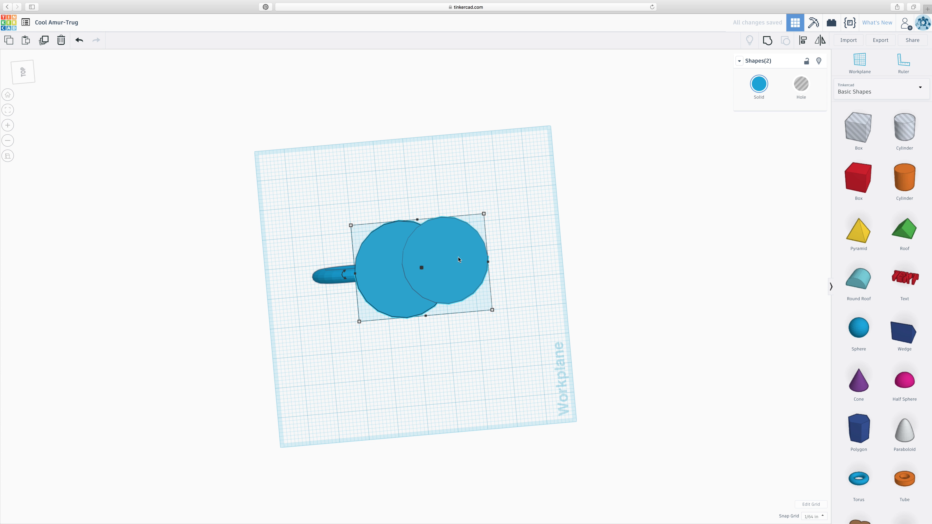
left_click(459, 260, "shift")
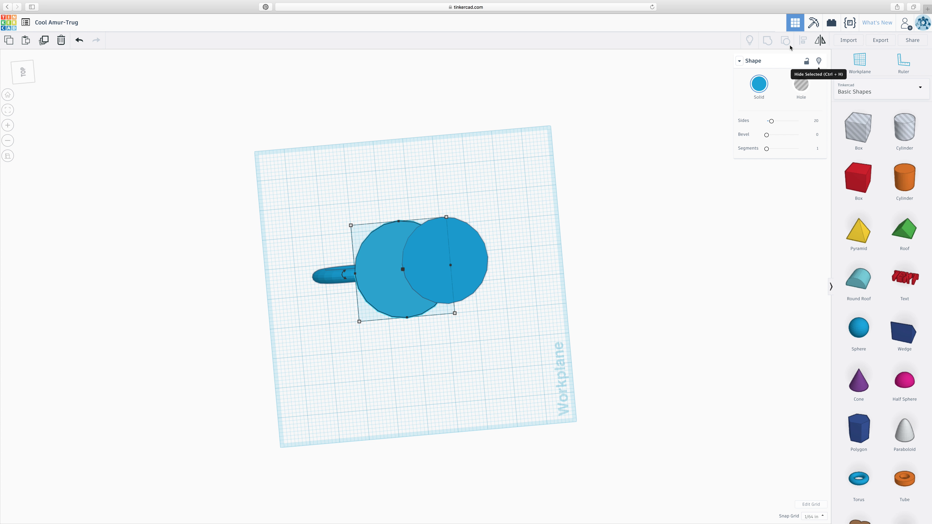
left_click(532, 263)
left_click(405, 250)
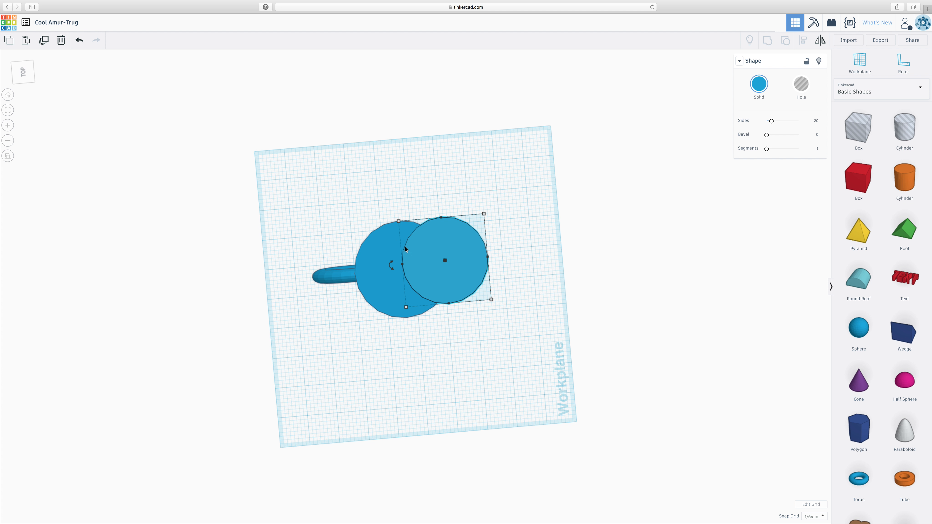
left_click(378, 250, "shift")
left_click(803, 39)
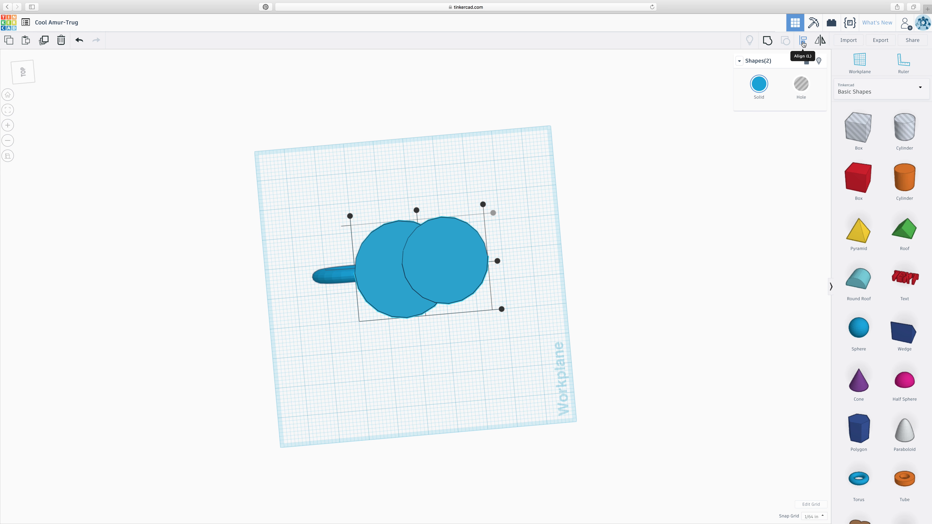
left_click(416, 211)
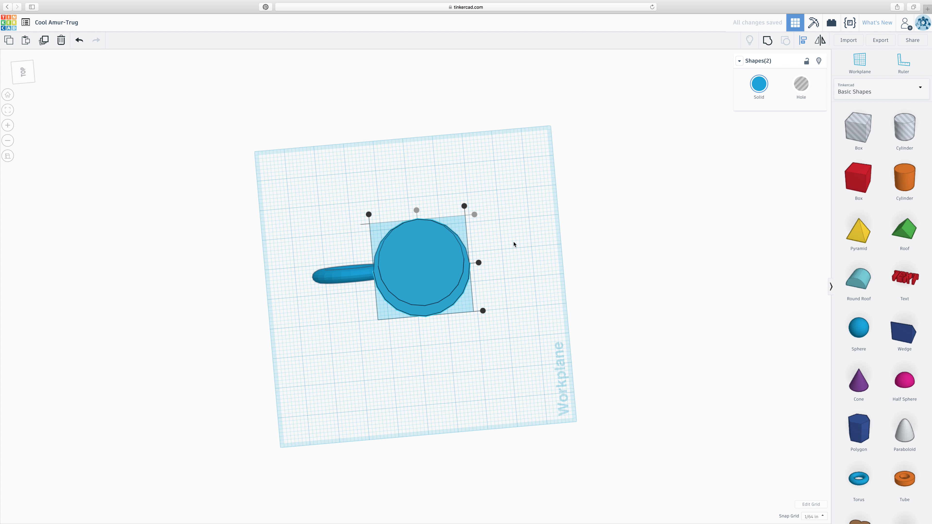
key("super+z")
left_click(534, 243)
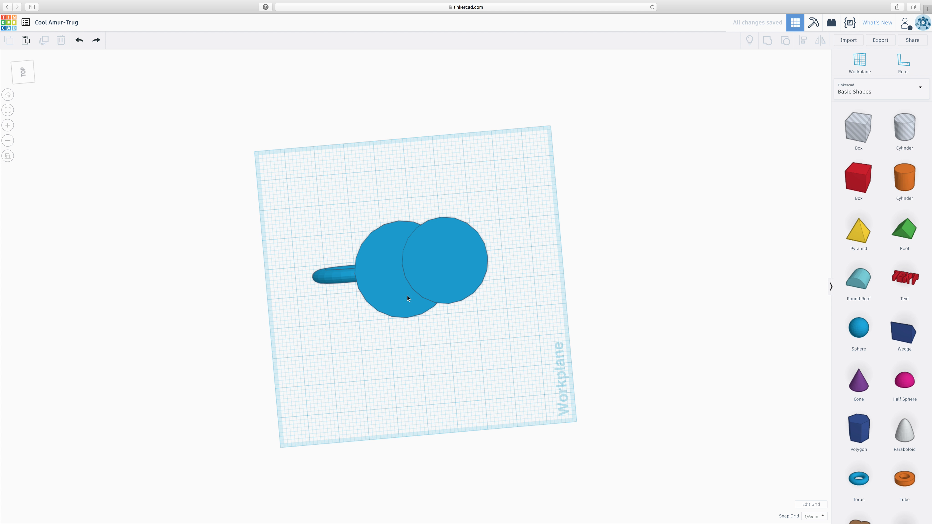
- Group the mug body and the torus handle into one shape, leaving the smaller cylinder separate
left_click(28, 82)
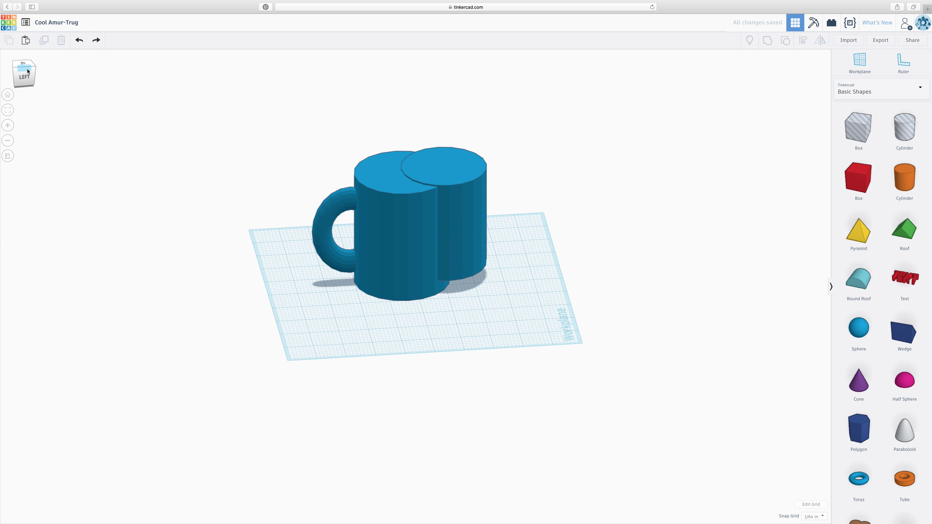
left_click(372, 221)
left_click(337, 202, "shift")
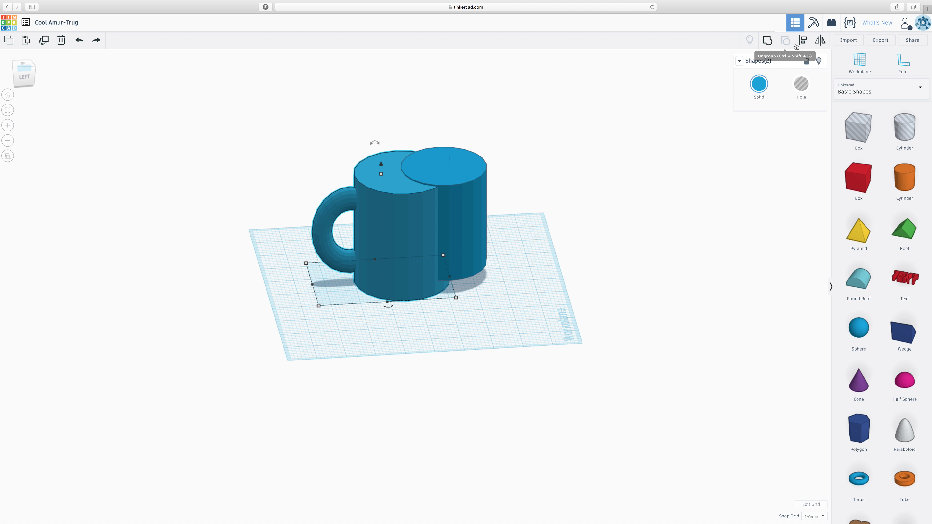
left_click(767, 43)
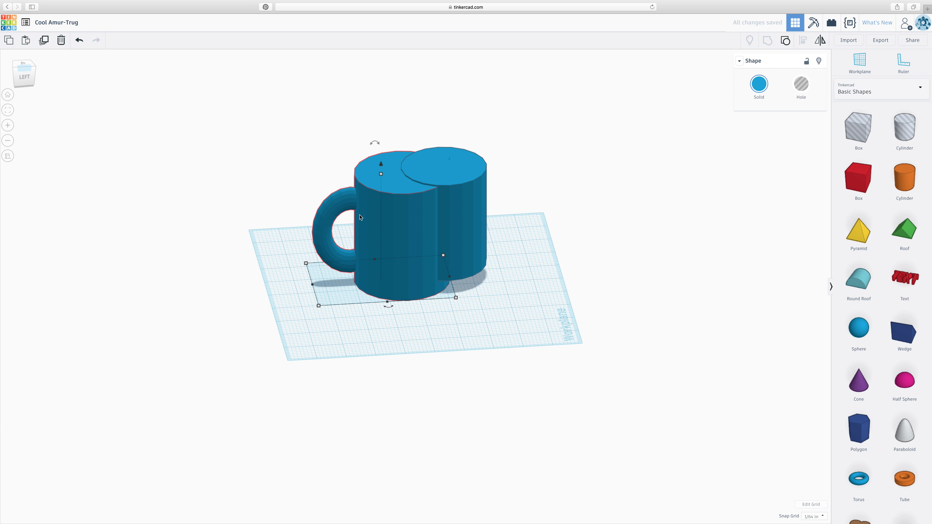
scroll(354, 203, "up", 4)
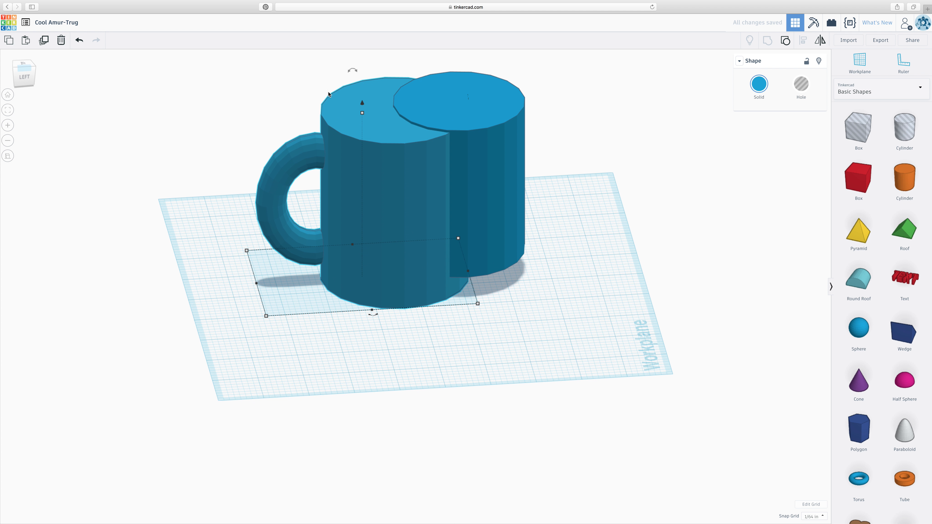
left_click_drag(416, 161, 402, 174)
key("super+z")
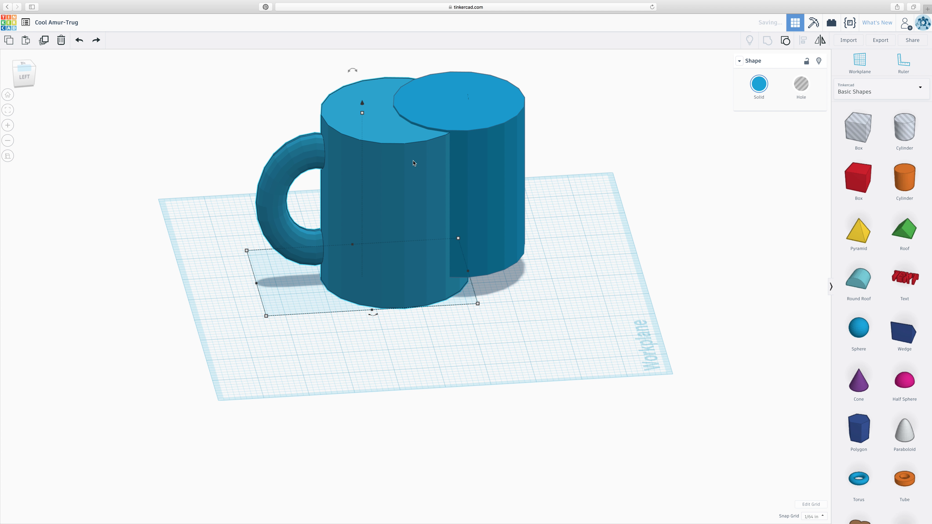
- Align the smaller cylinder and the grouped mug on their centres in both horizontal directions
left_click_drag(23, 68, 22, 86)
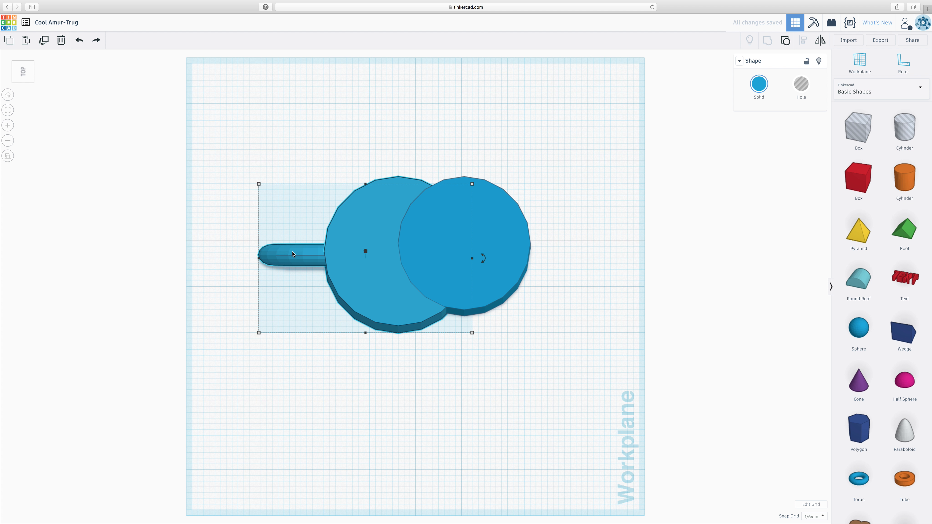
left_click(488, 247, "shift")
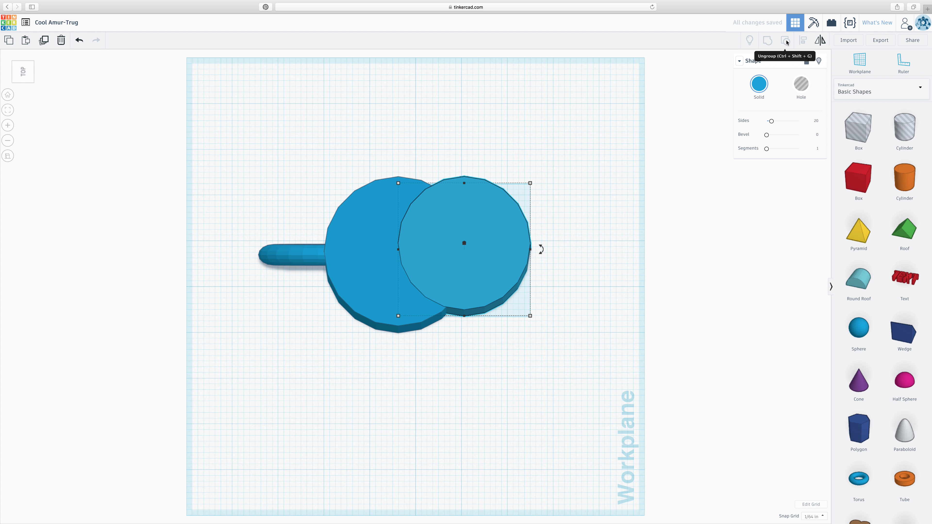
key("super+z")
left_click(313, 258)
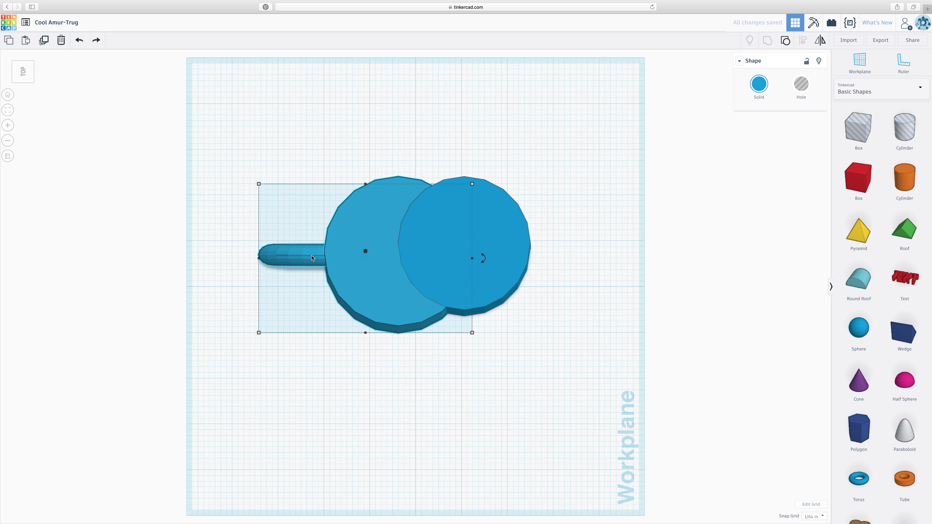
left_click(512, 216, "shift")
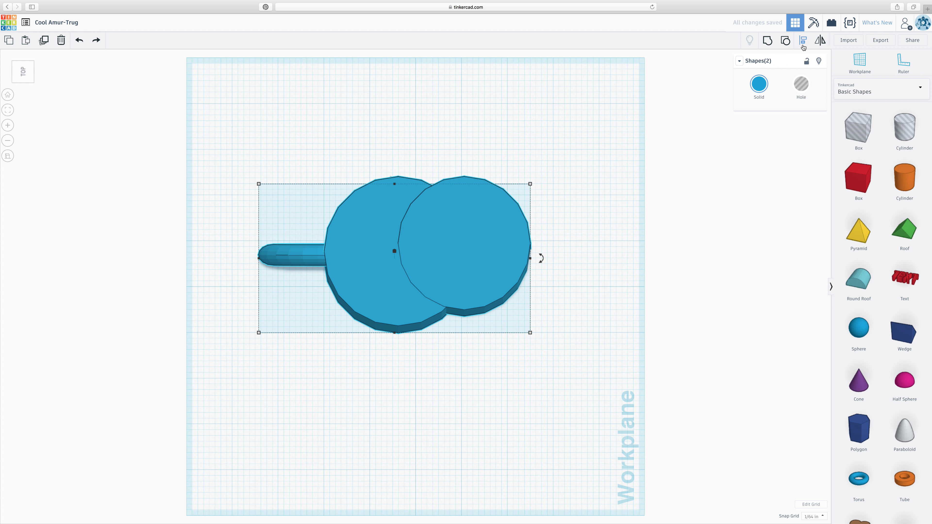
left_click(799, 43)
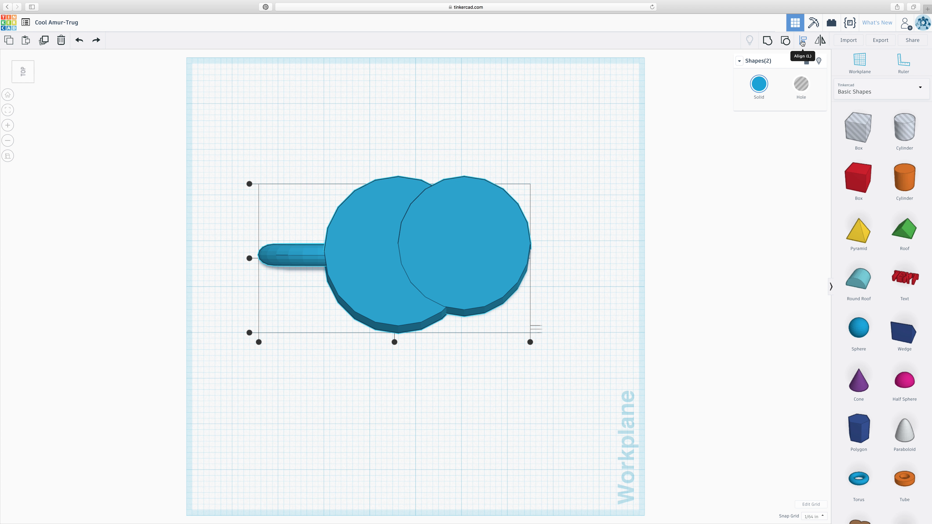
left_click(394, 342)
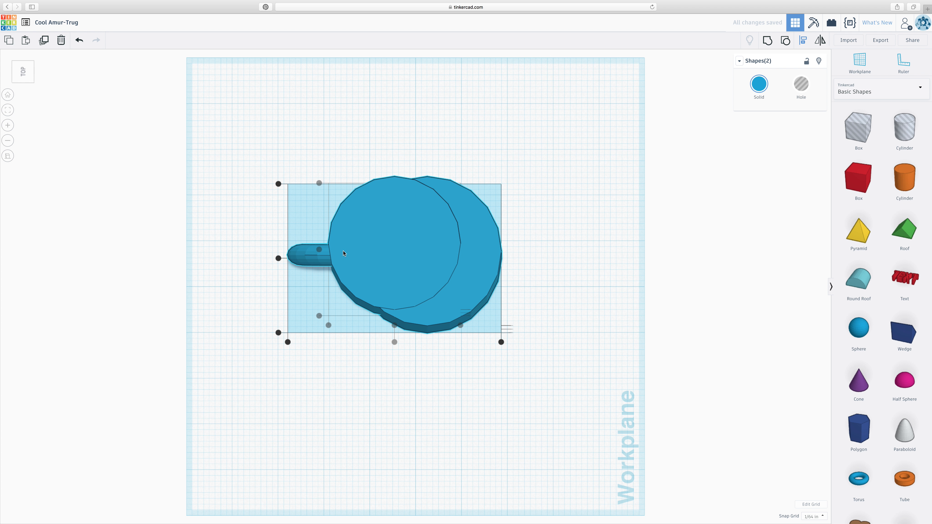
left_click(279, 258)
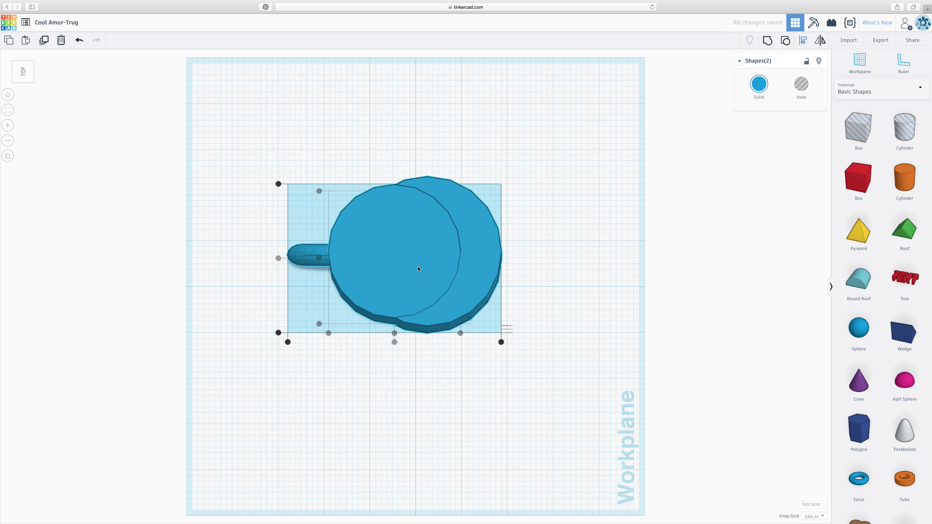
- Move the smaller cylinder 0.694 in away from the handle so that it sits centred within the mug body
left_click(526, 273)
left_click(429, 270)
left_click_drag(412, 267, 444, 268)
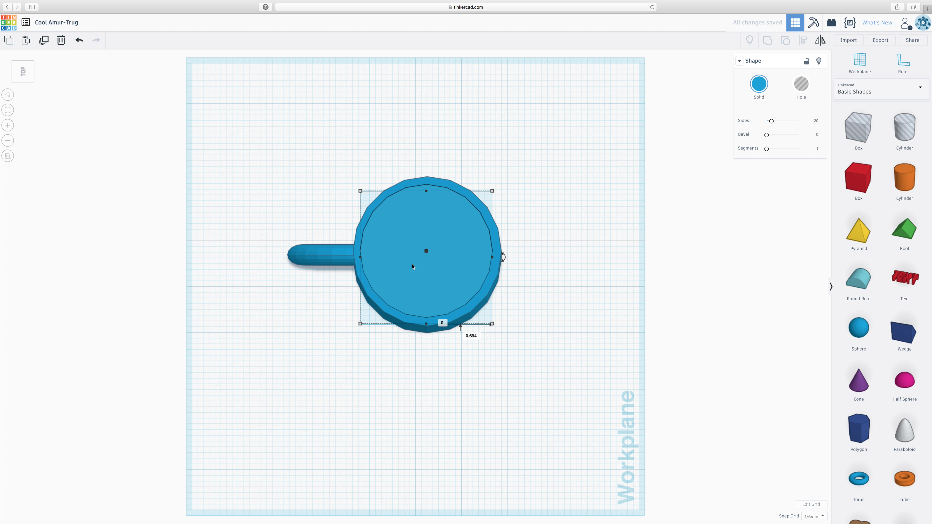
- Check the smaller cylinder's fit inside the mug body from above and the side, and turn it into a hole
left_click(20, 76)
left_click(22, 69)
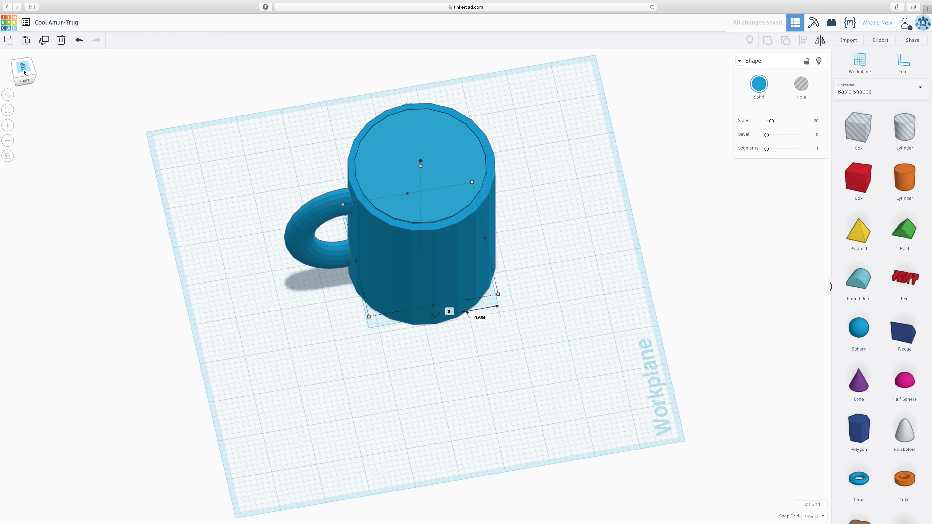
left_click_drag(28, 83, 29, 83)
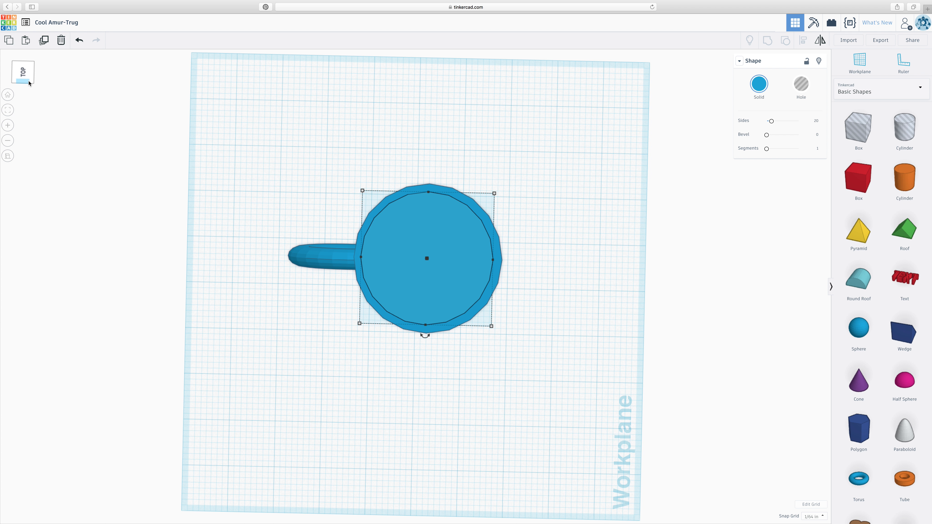
left_click(29, 81)
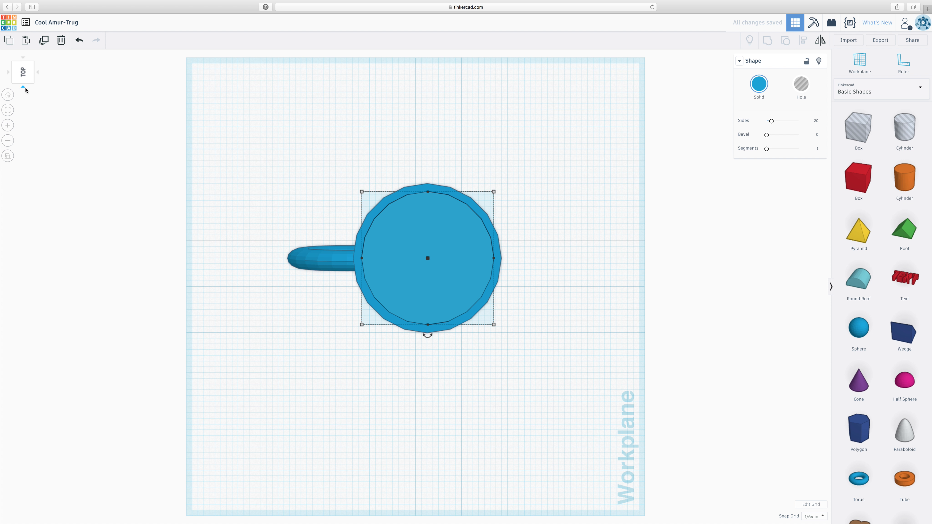
mouse_move(32, 83)
left_mouse_down()
mouse_move(32, 64)
mouse_move(33, 73)
left_mouse_up()
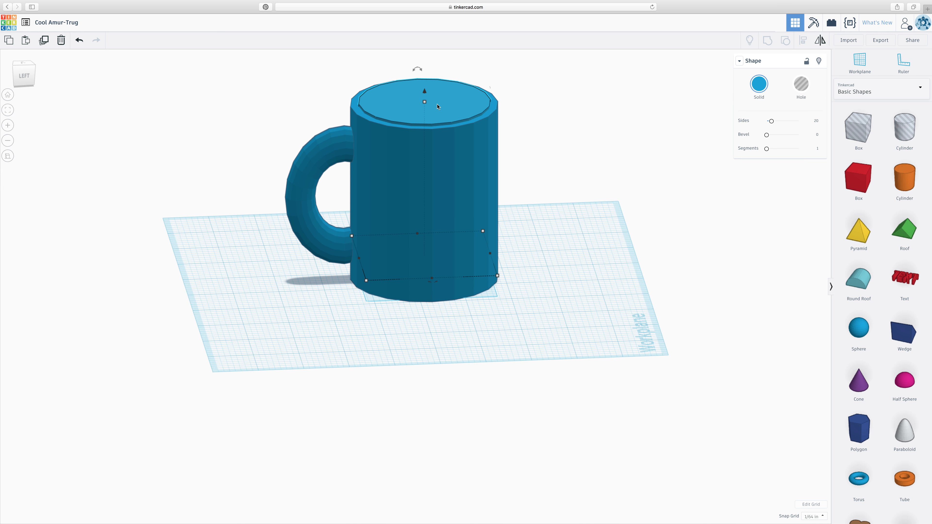
left_click(22, 66)
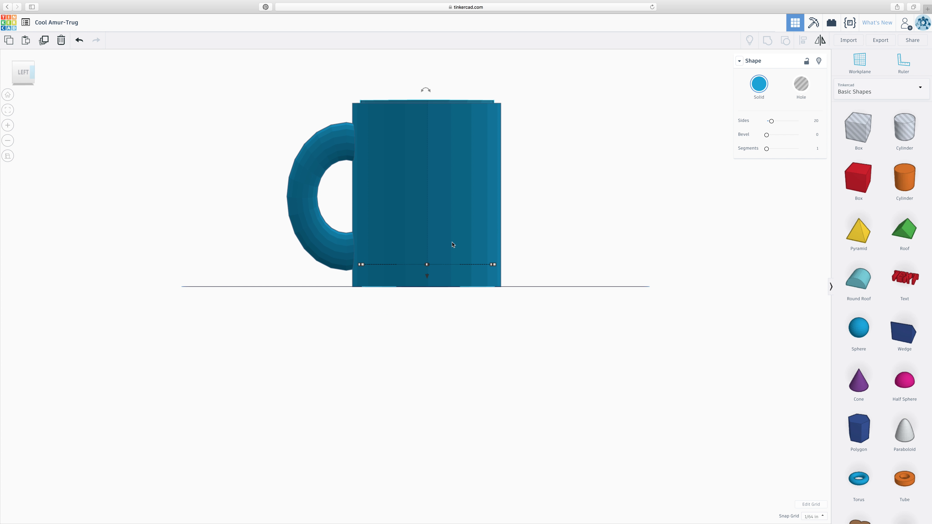
left_click_drag(23, 64, 23, 82)
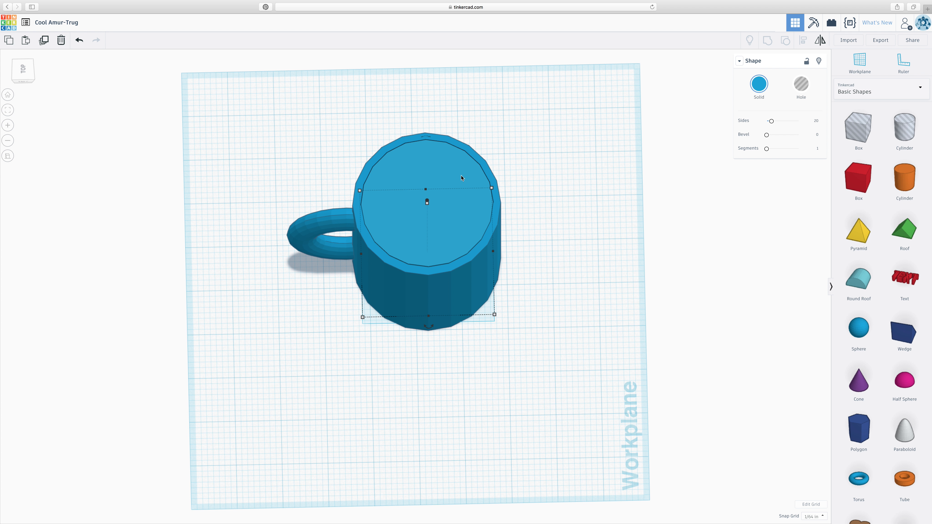
left_click(801, 84)
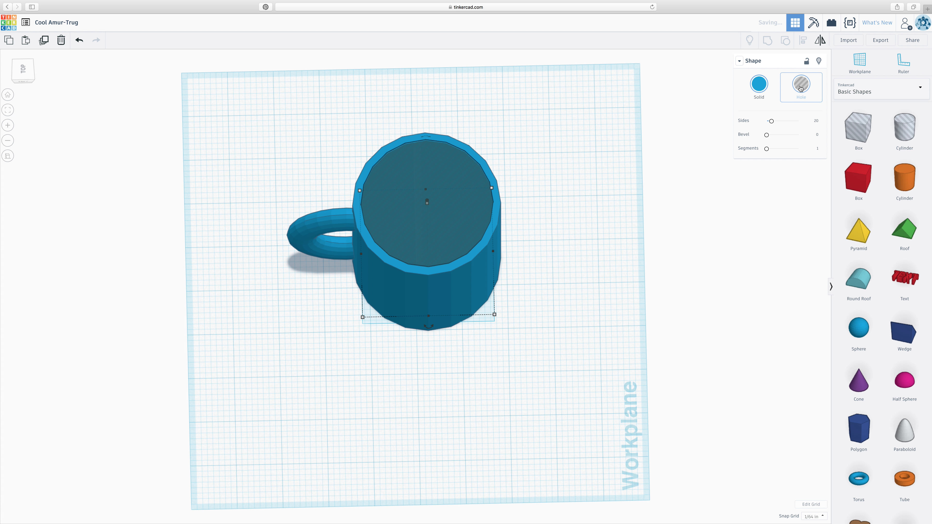
left_click(666, 156)
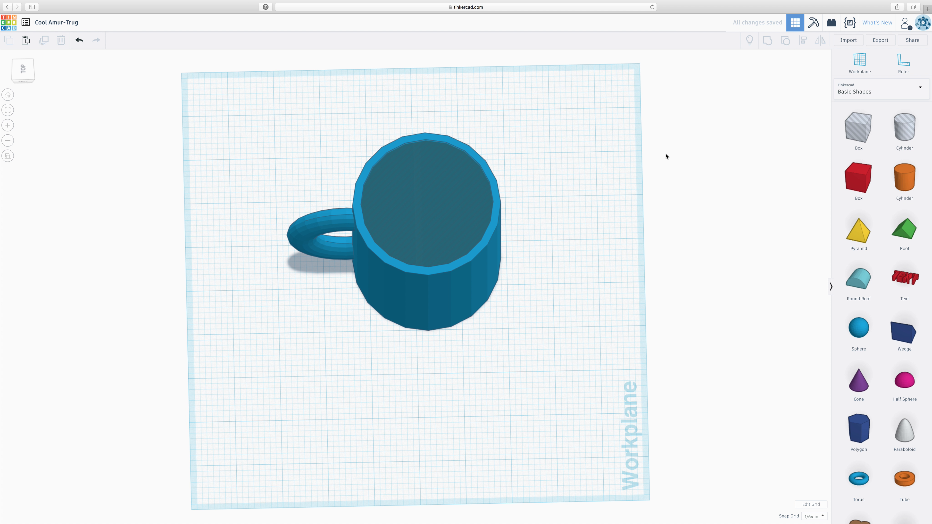
- Try shifting the hole cylinder about 0.906 in away from the handle, and undo the move
left_click(430, 201)
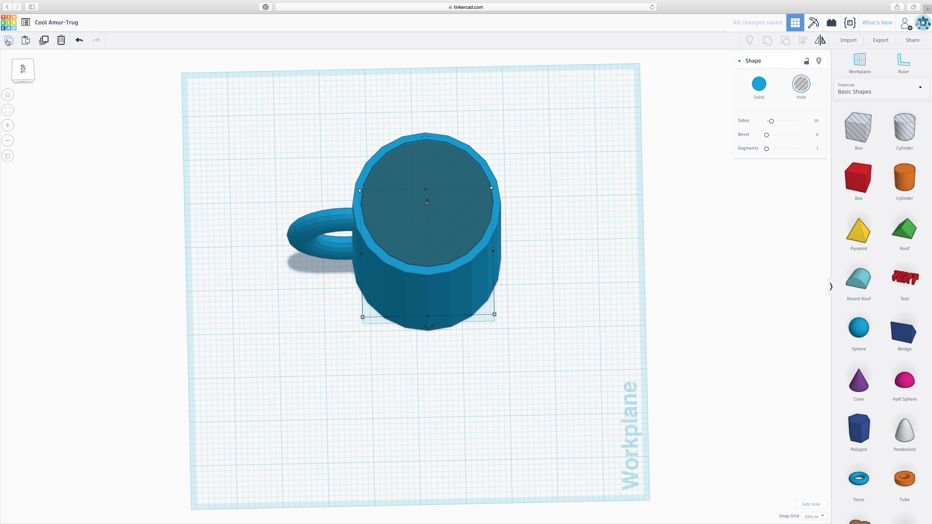
left_click_drag(443, 223, 495, 221)
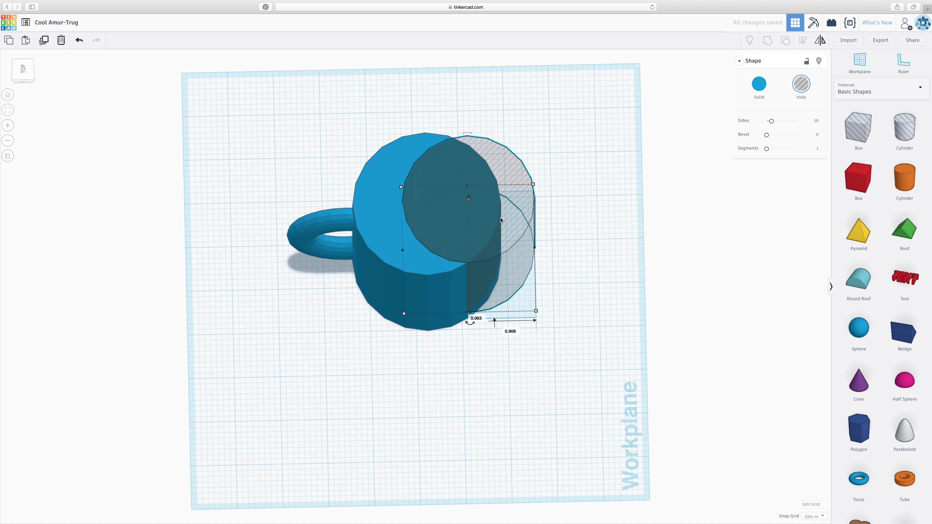
key("super+z")
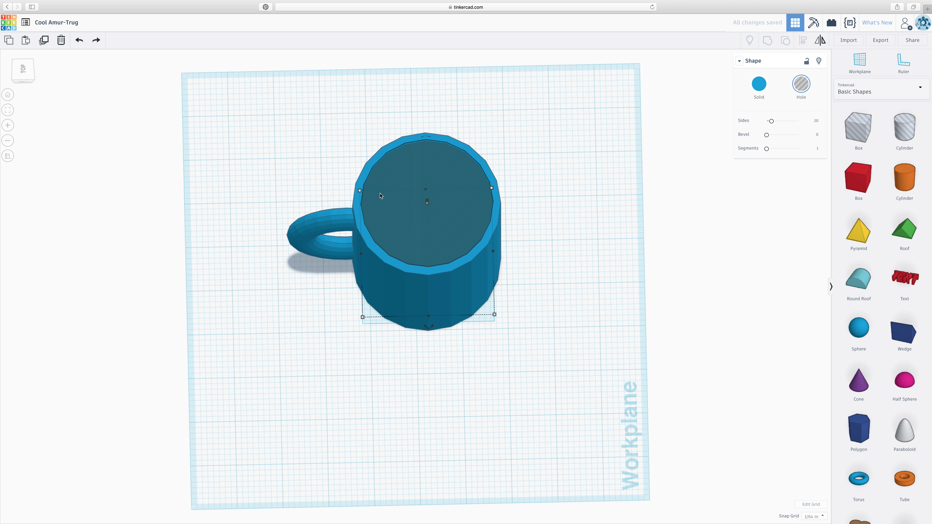
- Try grouping the hole cylinder with the mug body and handle, and undo the grouping
left_click(355, 217, "shift")
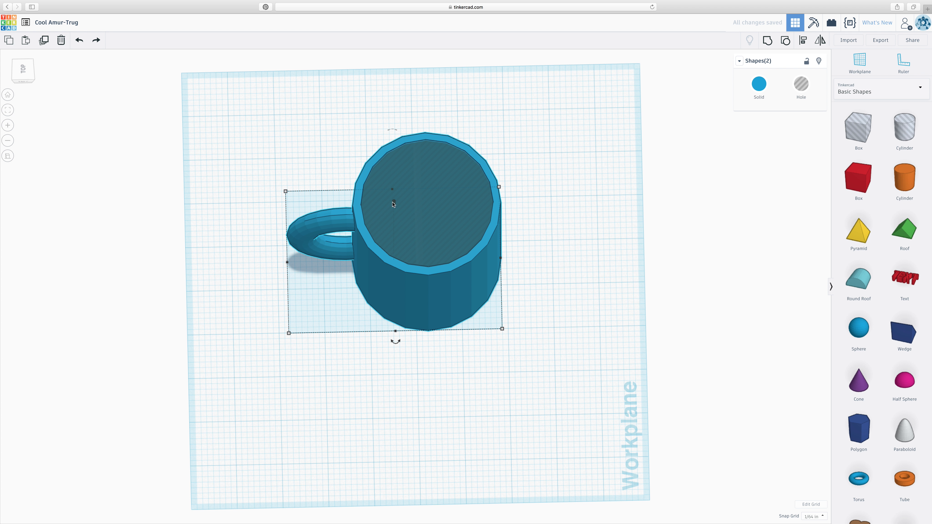
key("super+g")
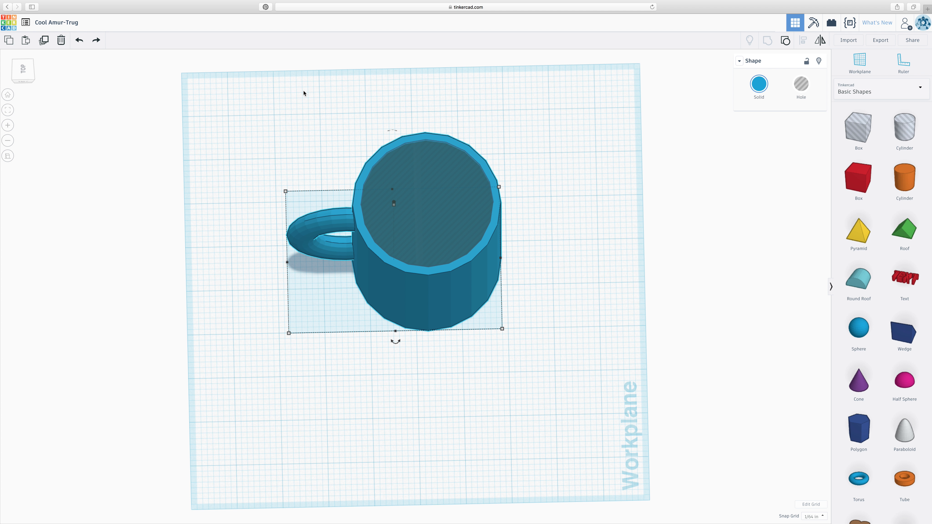
key("Escape")
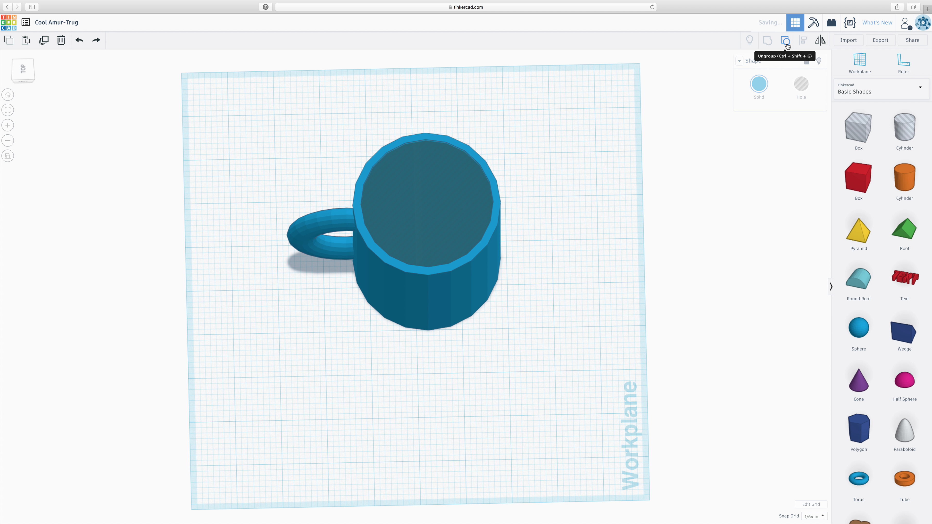
key("super+z")
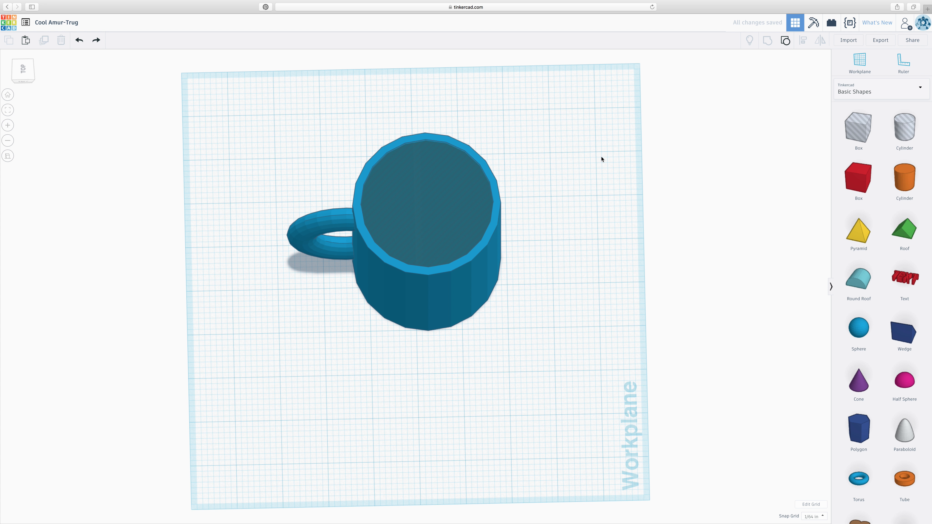
- Group the hole cylinder and the mug again to cut out the interior, and undo back to the solid inner cylinder
left_click(428, 217)
left_click(319, 227, "shift")
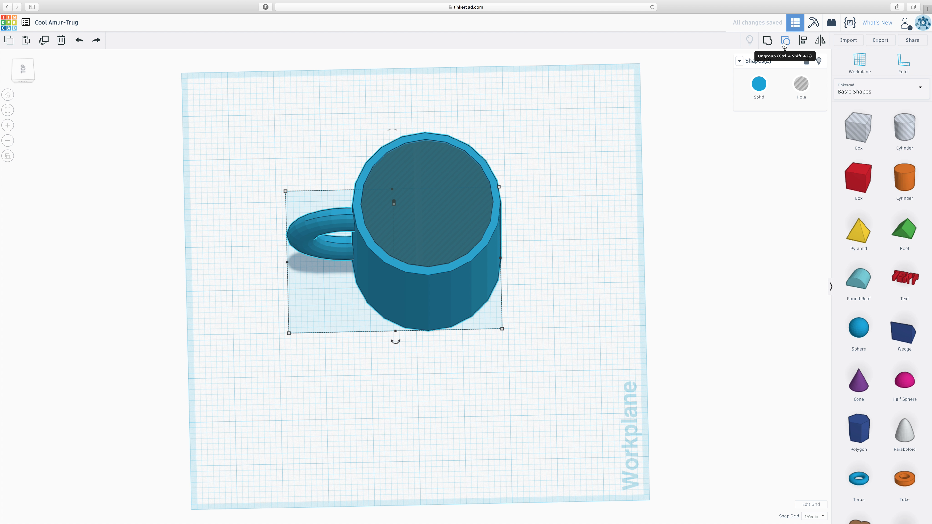
left_click(768, 40)
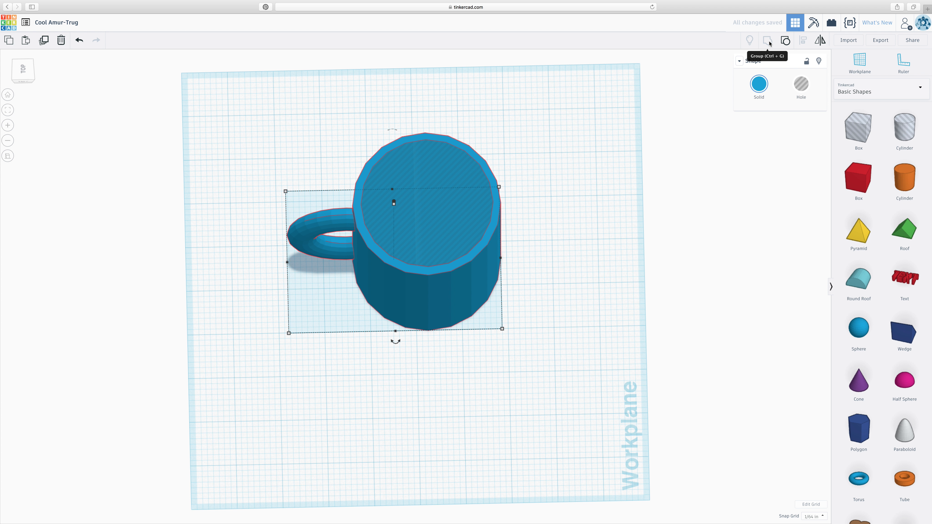
left_click(514, 177)
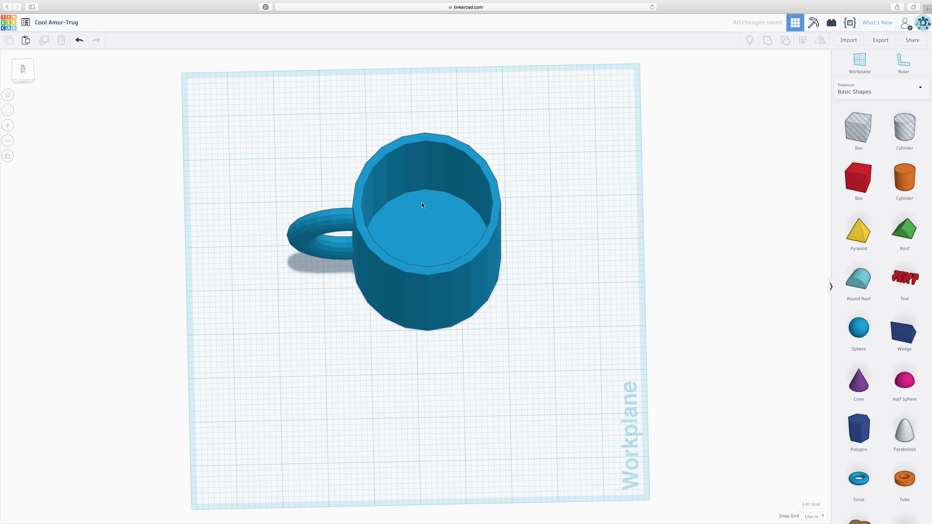
key("ctrl+z")
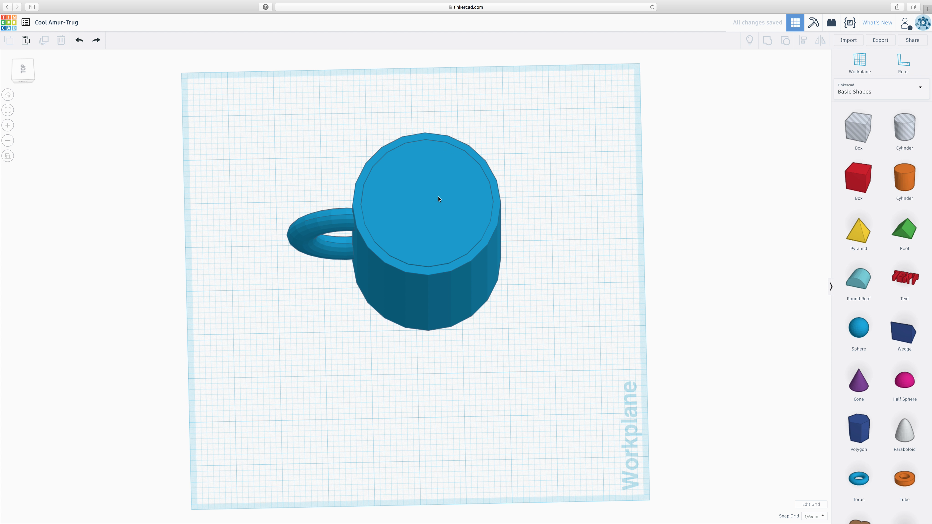
- Turn the inner cylinder into a hole and group it with the mug to hollow out the body
left_click(435, 193)
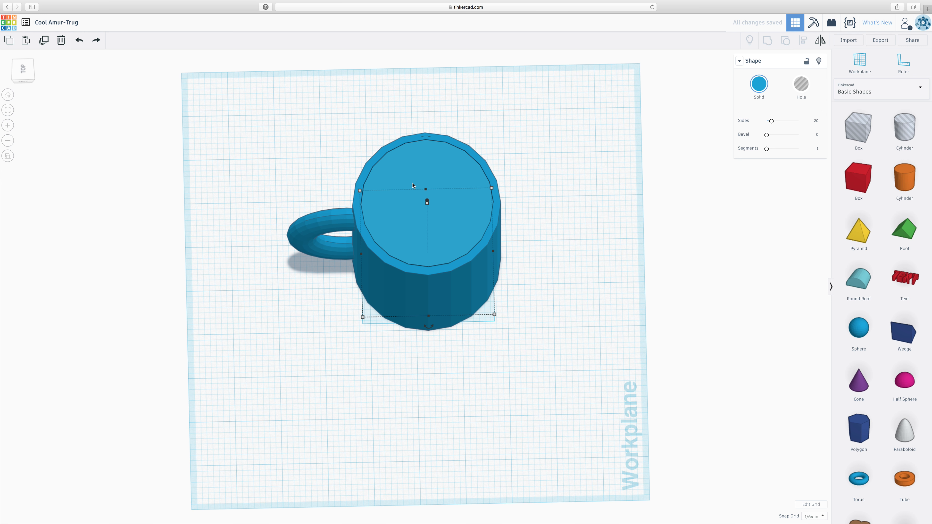
key("h")
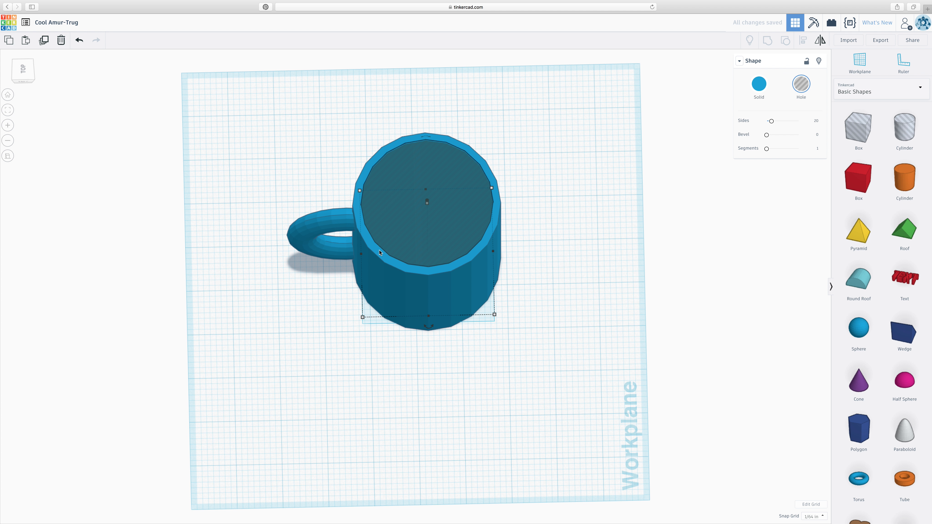
left_click(347, 217, "shift")
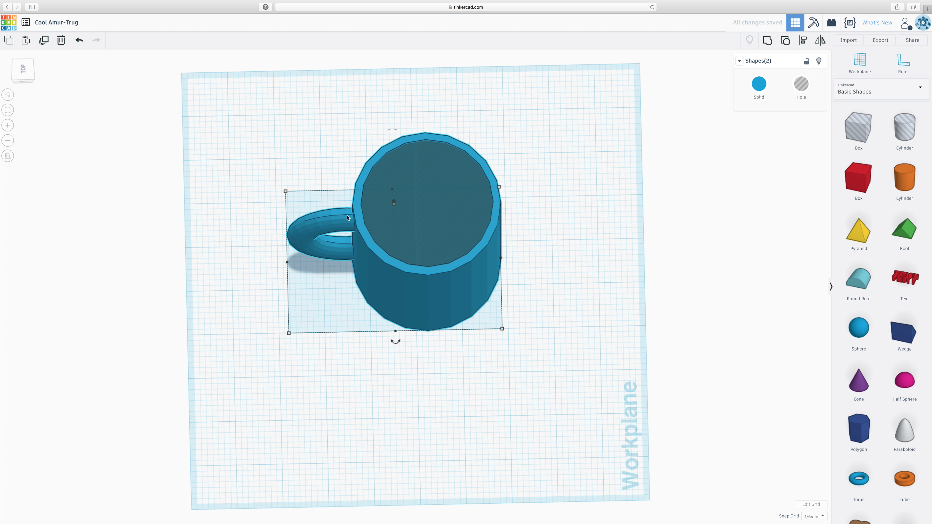
left_click(766, 43)
left_click(440, 104)
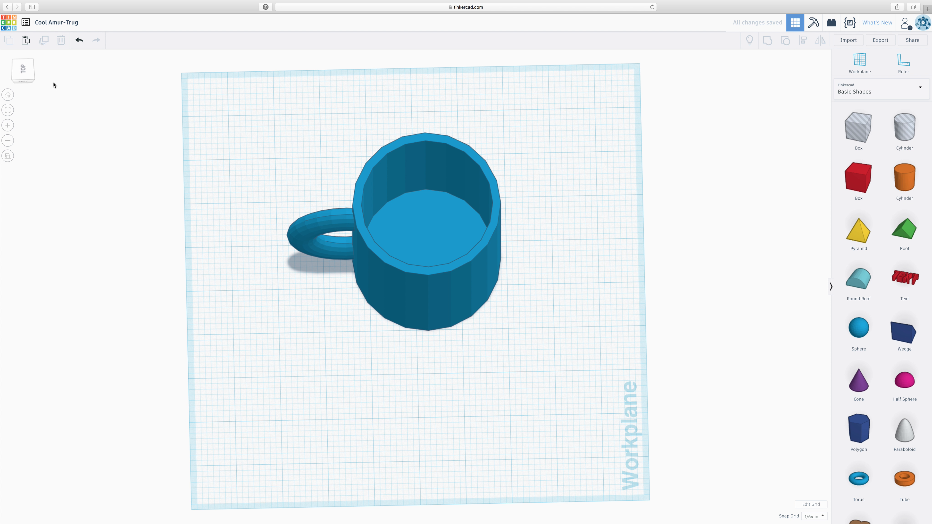
- Inspect the hollowed mug at an angle from its right side and select the whole mug
left_click_drag(32, 67, 88, 71)
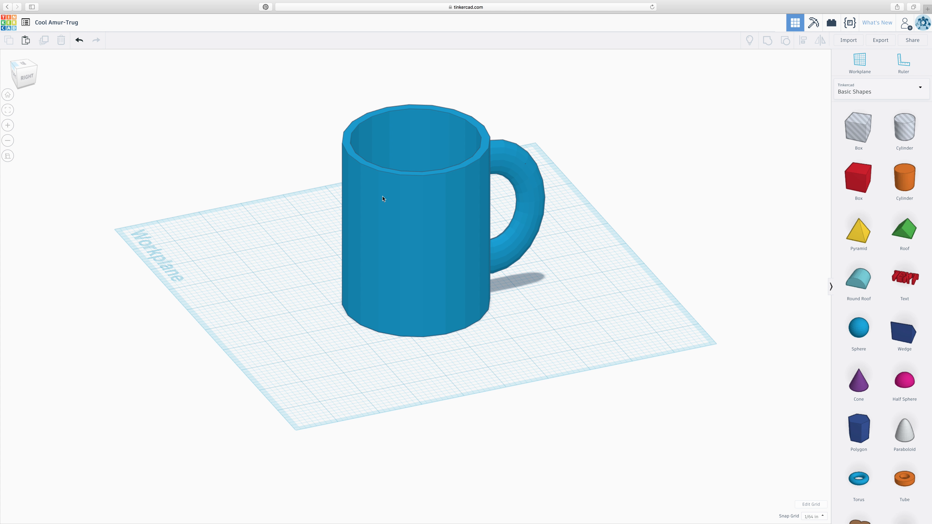
left_click(383, 199)
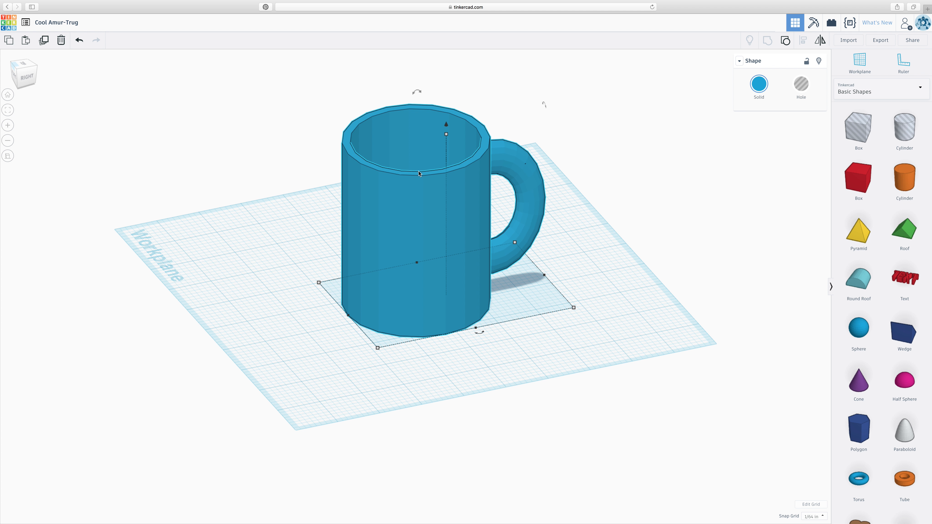
left_click(536, 163)
left_click(442, 177)
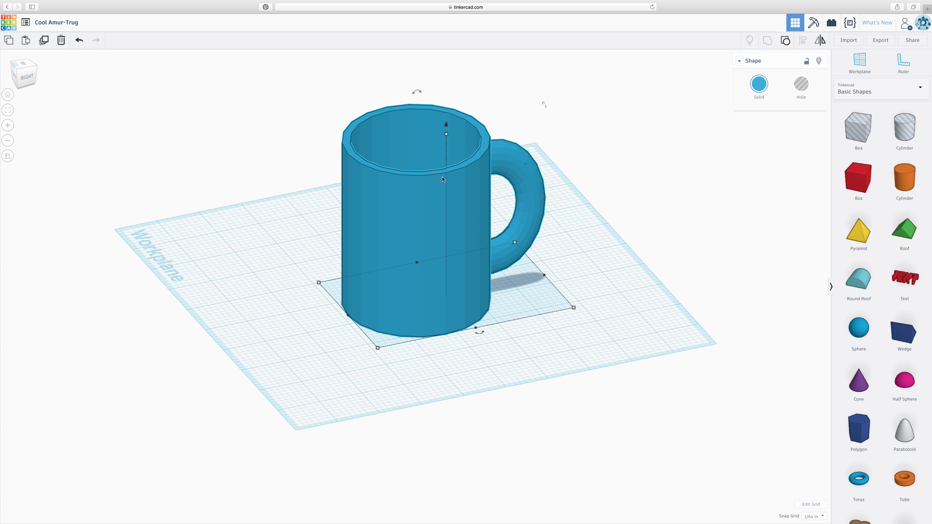